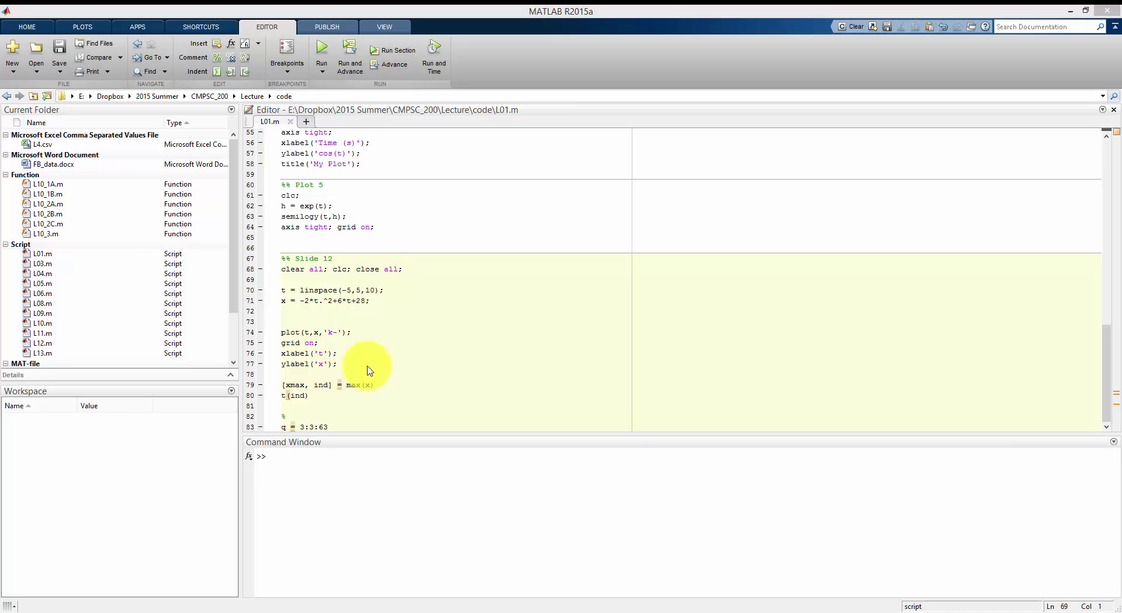
# Change the linspace point count from 10 to 20
pyautogui.click(393, 281)
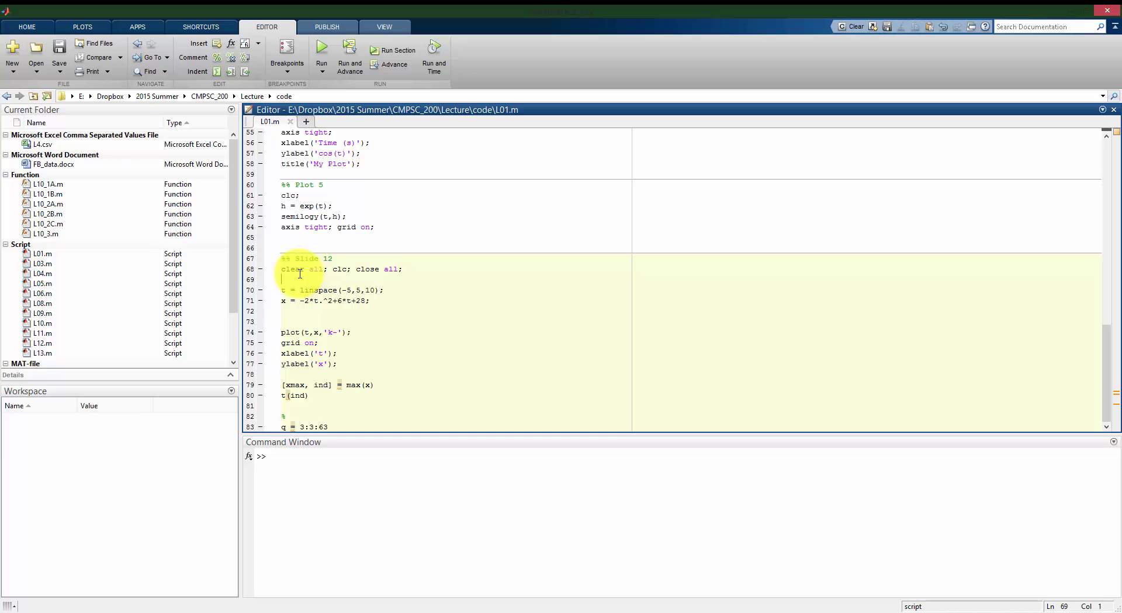
pyautogui.click(399, 289)
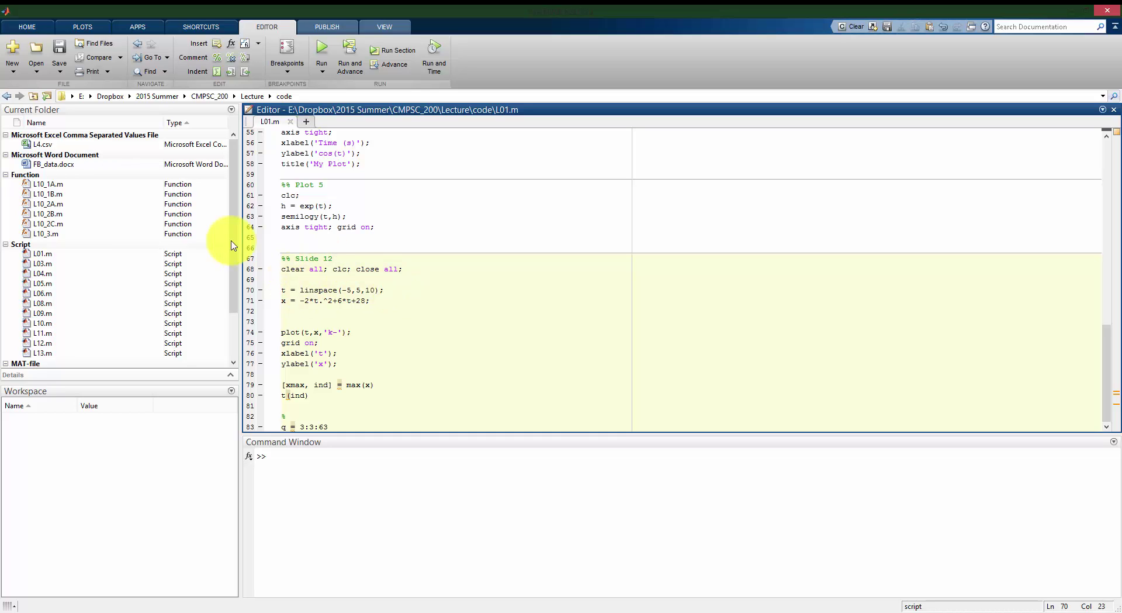
pyautogui.click(372, 292)
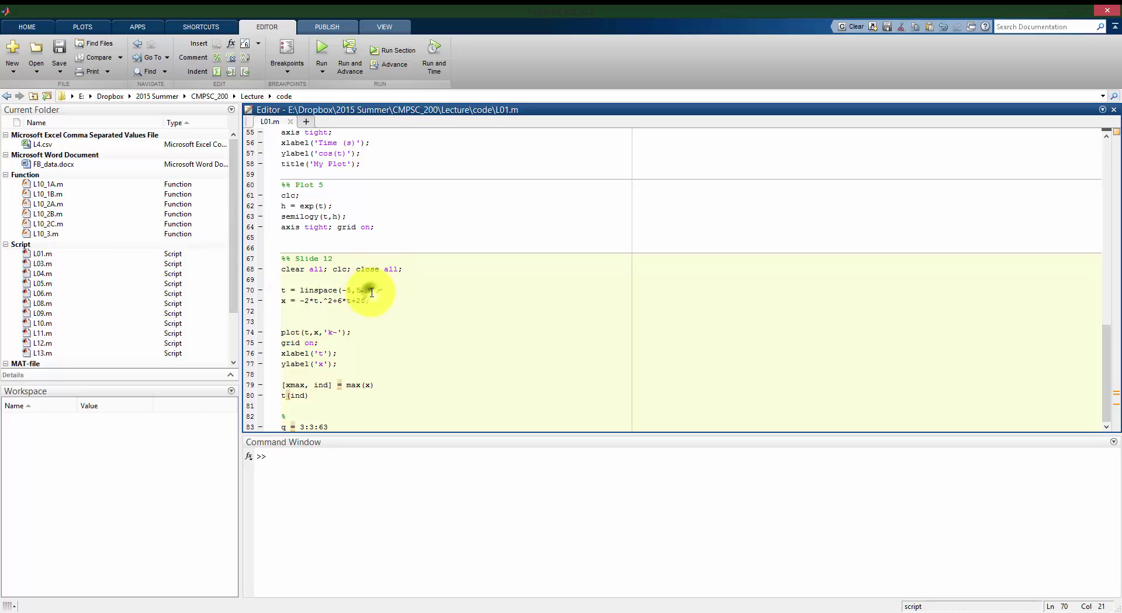
pyautogui.press('BackSpace')
pyautogui.write('2')
# Evaluate script lines 68–71 with F9 to compute t and x, and save the script
pyautogui.click(400, 289)
pyautogui.tripleClick(400, 289)
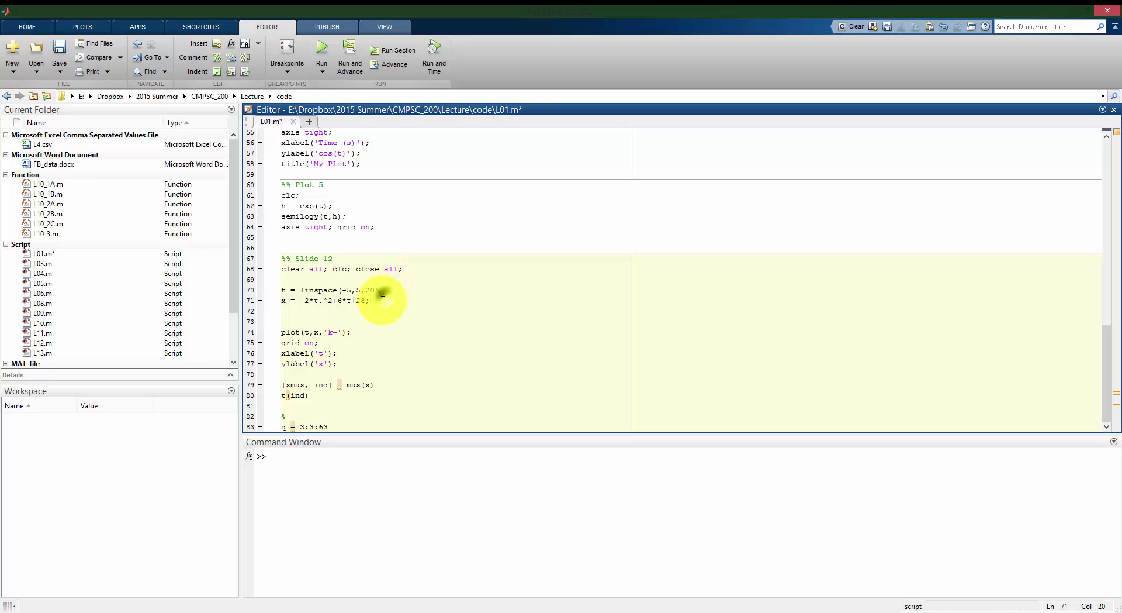
pyautogui.moveTo(372, 301); pyautogui.dragTo(281, 264)
pyautogui.press('F9')
pyautogui.click(422, 311)
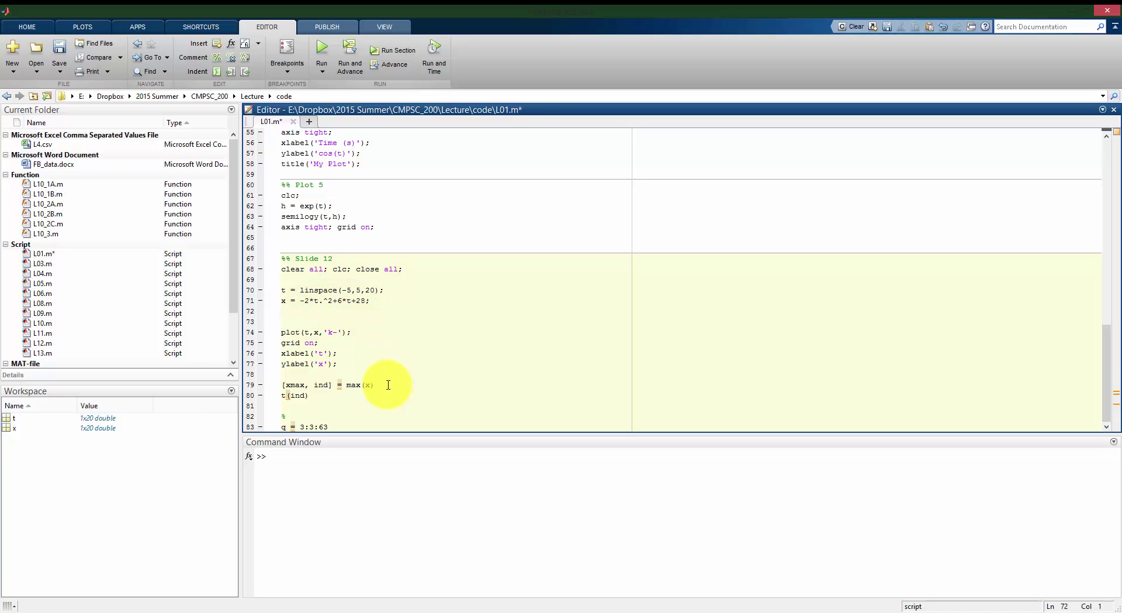
pyautogui.click(322, 302)
pyautogui.doubleClick(319, 290)
pyautogui.hotkey('ctrl', 's')
# Display t in the Command Window and trace how x's formula squares t
pyautogui.click(380, 505)
pyautogui.write('t')
pyautogui.press('Return')
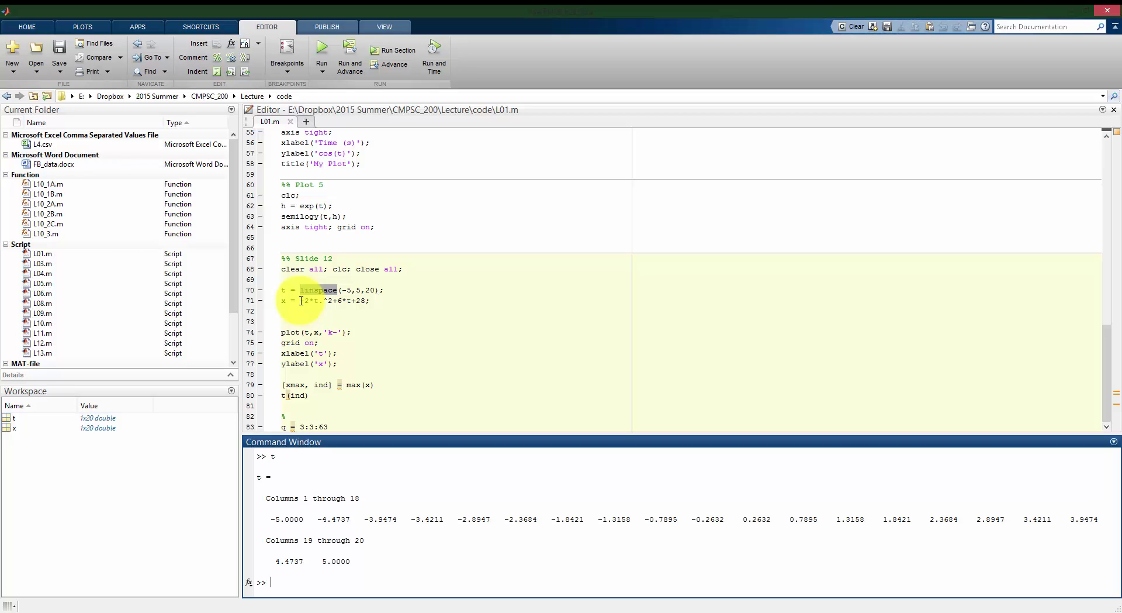
pyautogui.click(391, 303)
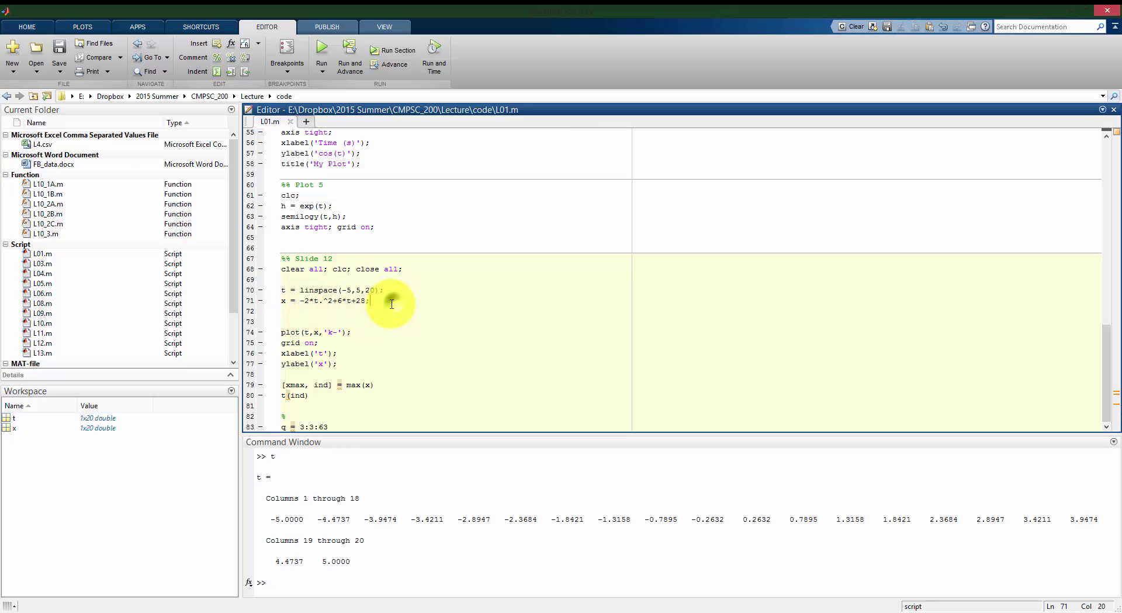
pyautogui.click(319, 301)
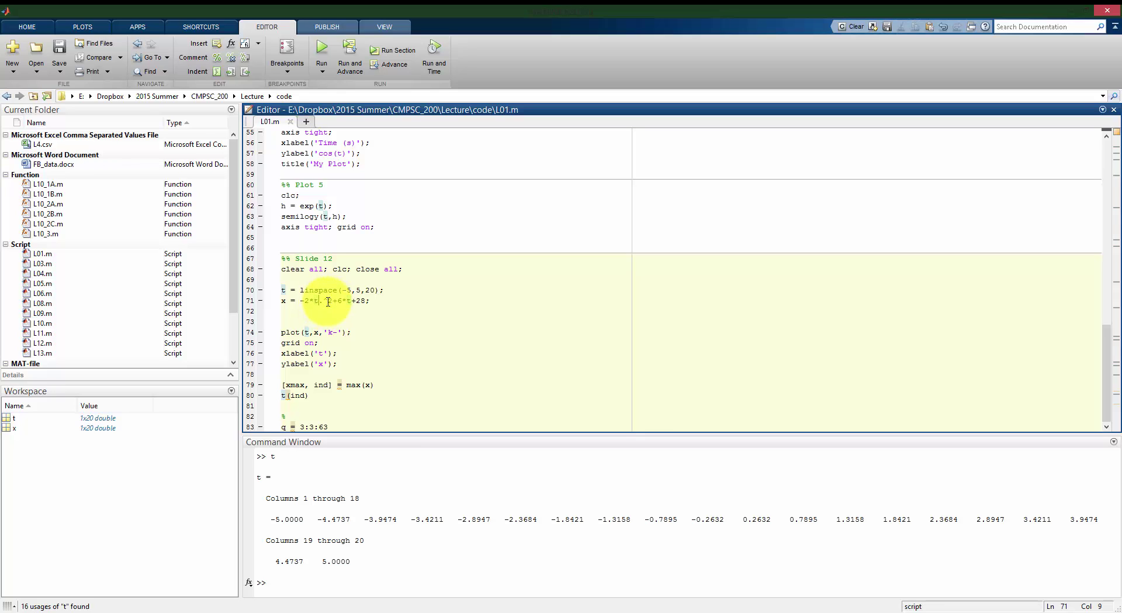
pyautogui.click(329, 301)
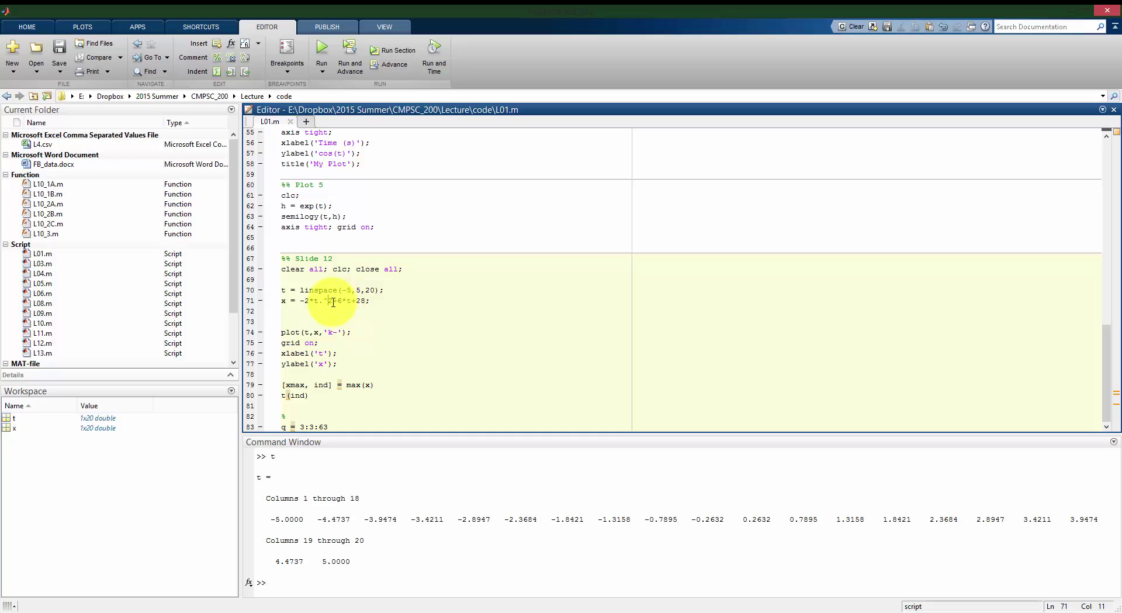
pyautogui.click(392, 311)
# Display the 20 values of x, then clear the Command Window with clc
pyautogui.click(468, 552)
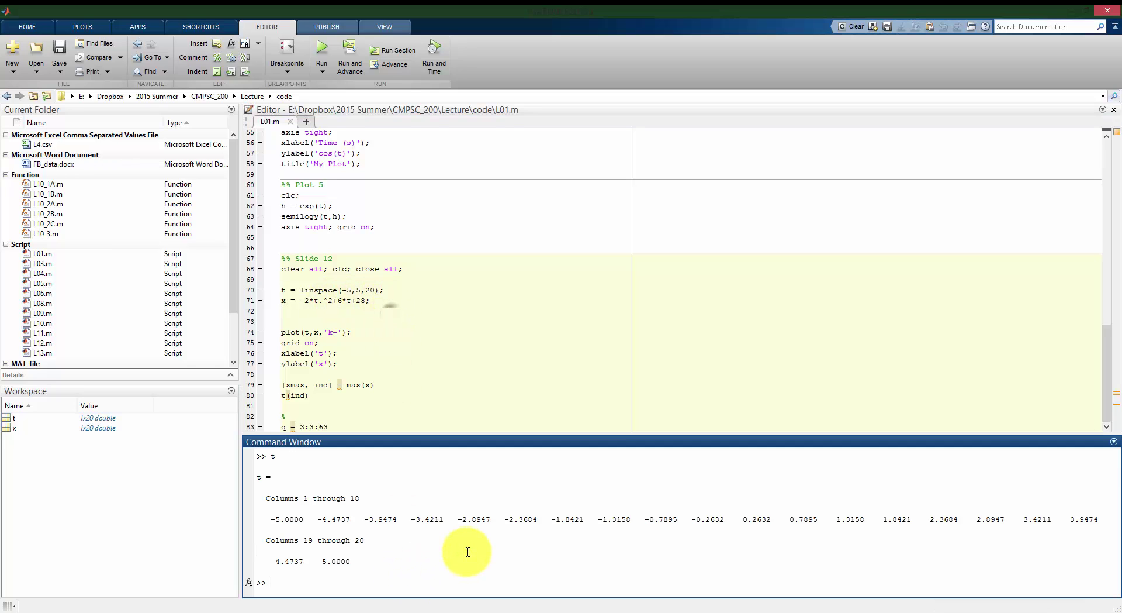
pyautogui.write('x')
pyautogui.press('Return')
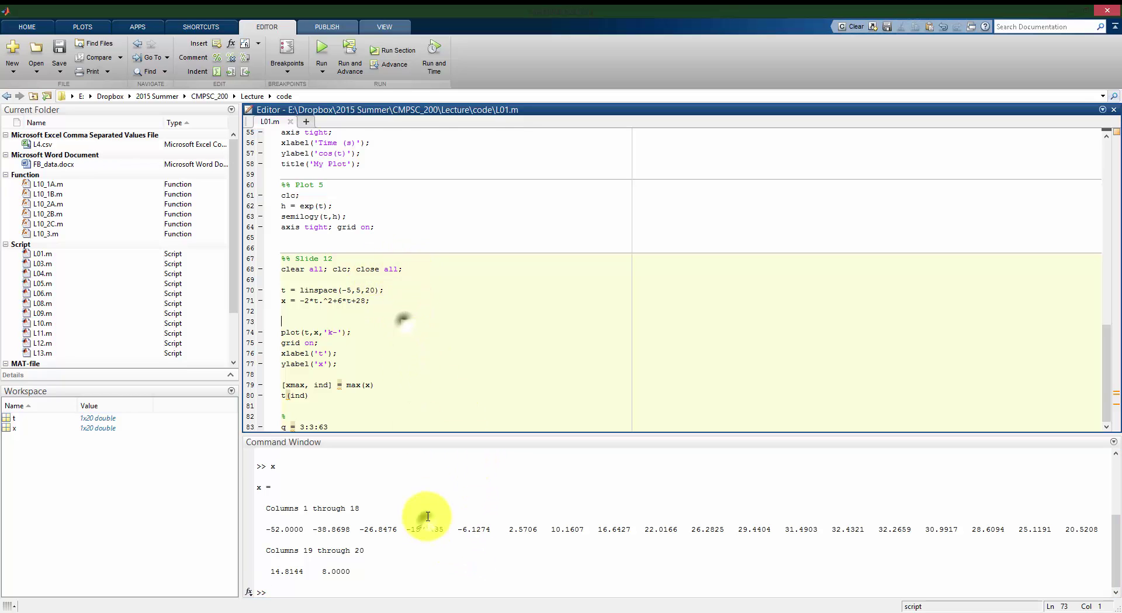
pyautogui.write('clc')
pyautogui.press('Return')
pyautogui.click(383, 366)
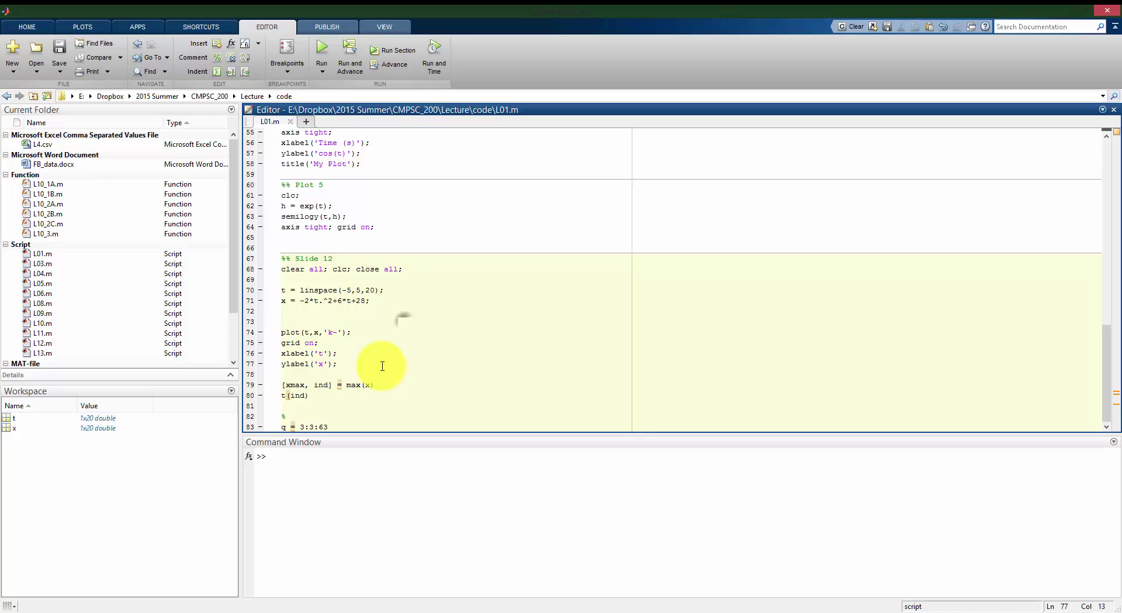
# Run lines 68–77 to plot x against t and enlarge the figure
pyautogui.moveTo(362, 360); pyautogui.dragTo(281, 268)
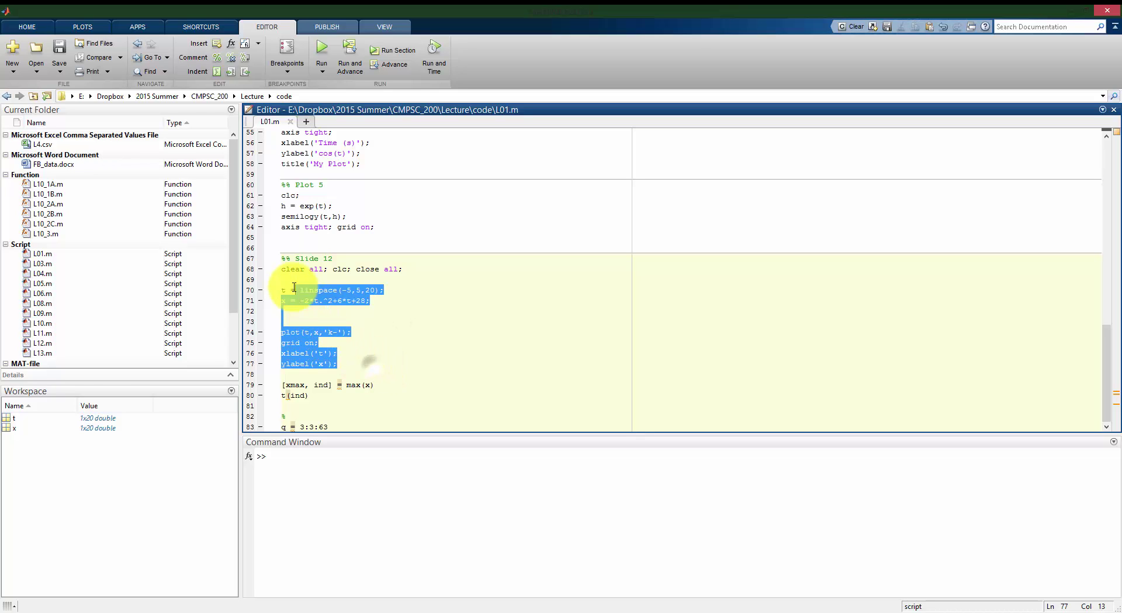
pyautogui.press('F9')
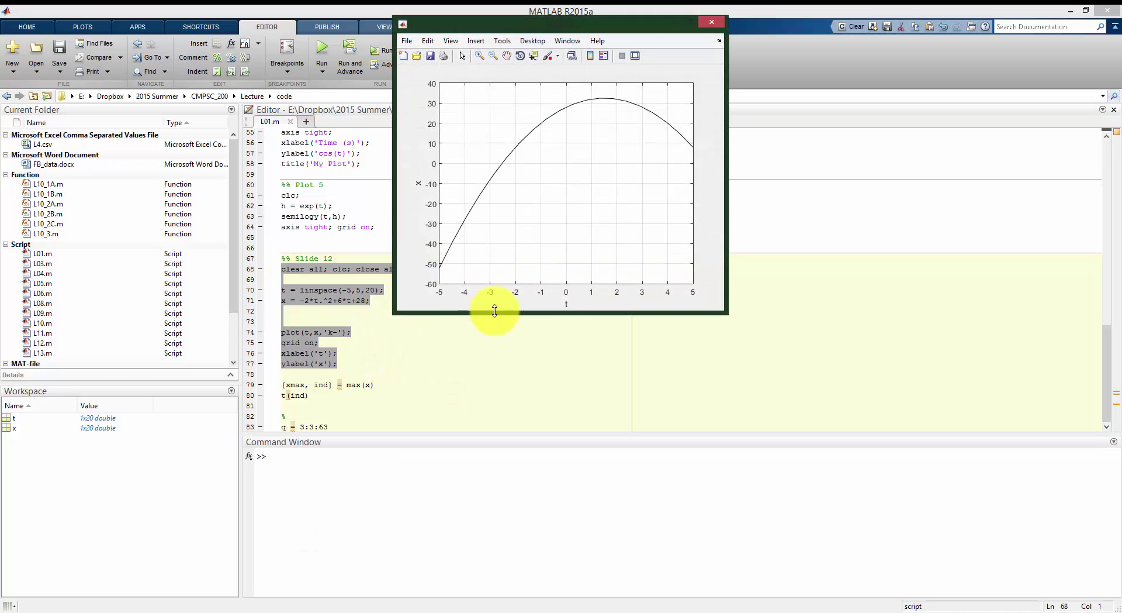
pyautogui.moveTo(739, 332); pyautogui.dragTo(812, 401)
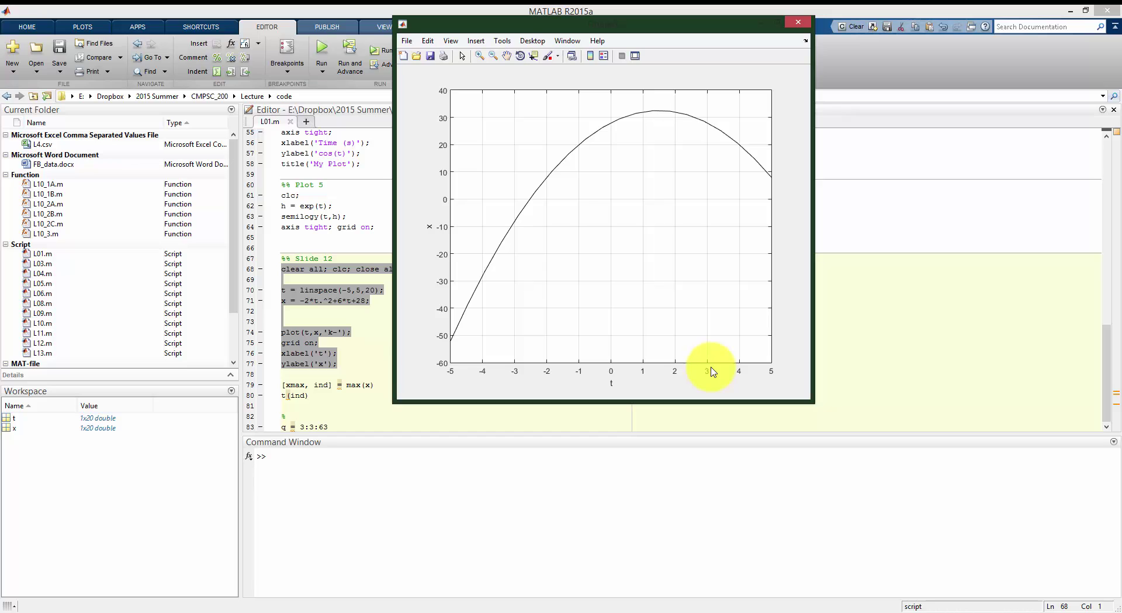
# Place a data tip on the curve and step it to the peak at X 1.316, Y 32.43
pyautogui.click(535, 58)
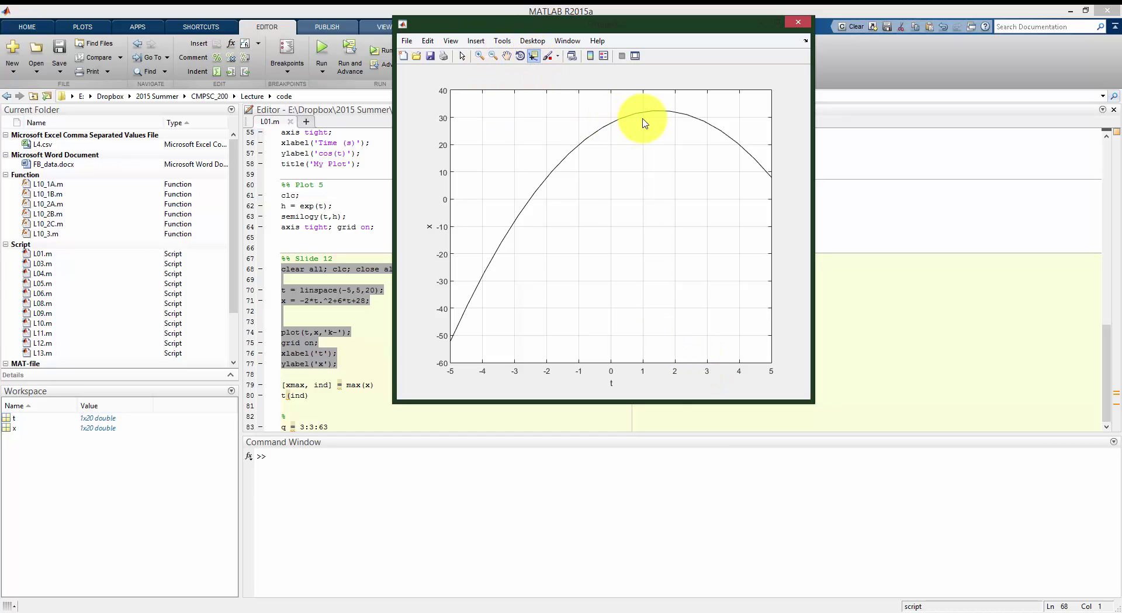
pyautogui.click(600, 126)
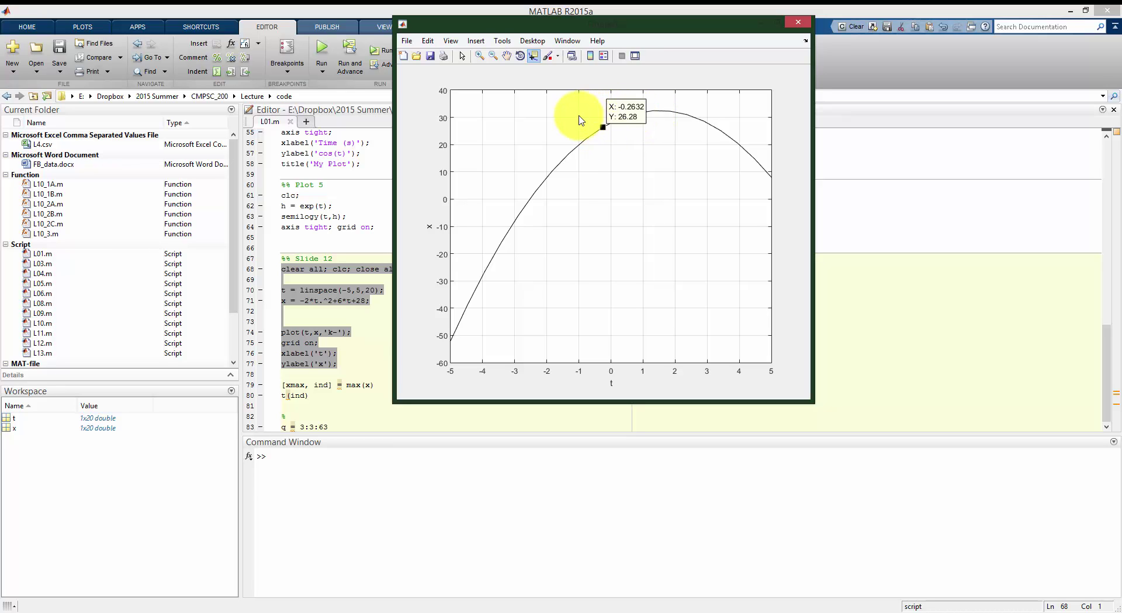
pyautogui.press('Right')
pyautogui.press('Right')
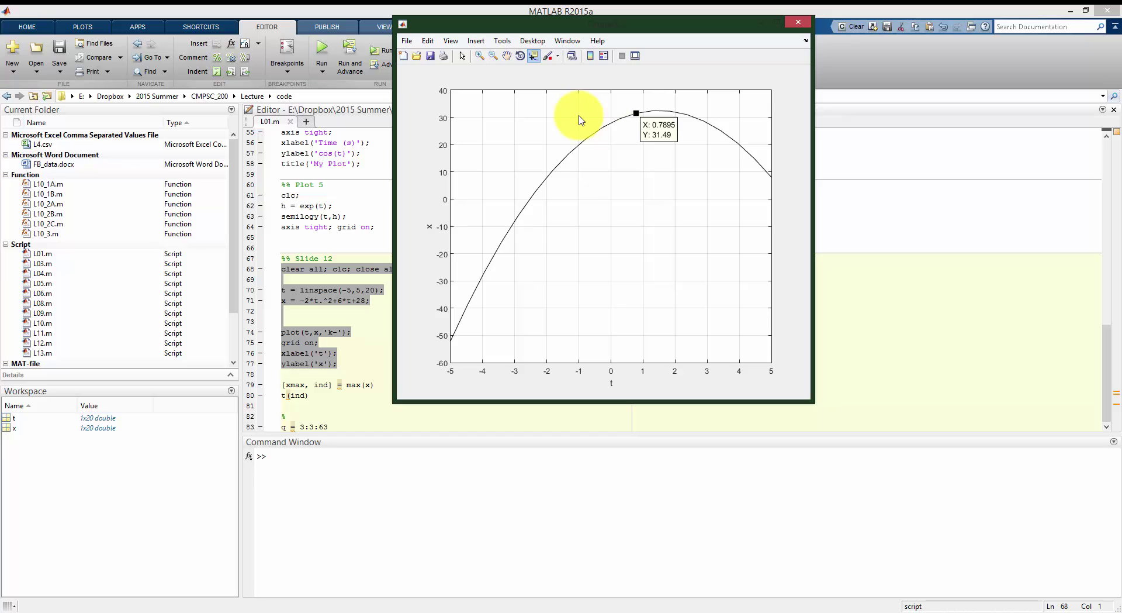
pyautogui.press('Right')
pyautogui.press('Right')
pyautogui.press('Left')
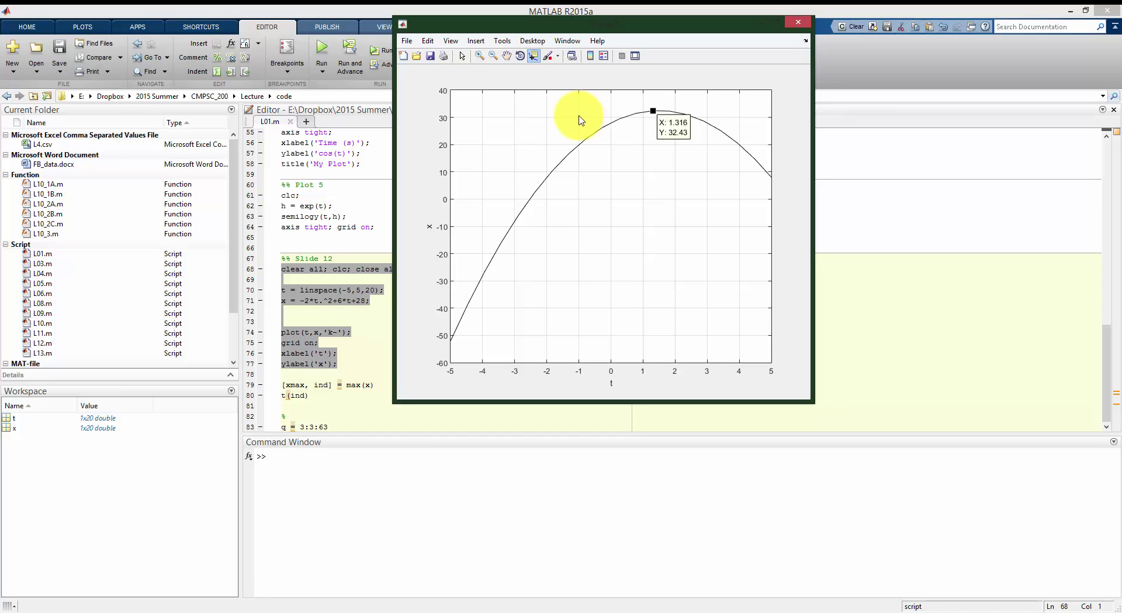
pyautogui.press('Left')
pyautogui.press('Left')
pyautogui.press('Left')
pyautogui.press('Left')
pyautogui.press('Left')
pyautogui.press('Right')
pyautogui.press('Right')
pyautogui.press('Right')
pyautogui.press('Right')
pyautogui.press('Right')
pyautogui.press('Right')
pyautogui.press('Right')
pyautogui.press('Right')
pyautogui.press('Left')
pyautogui.press('Left')
pyautogui.press('Left')
pyautogui.press('Left')
pyautogui.press('Right')
pyautogui.press('Right')
pyautogui.press('Left')
pyautogui.press('Right')
pyautogui.press('Left')
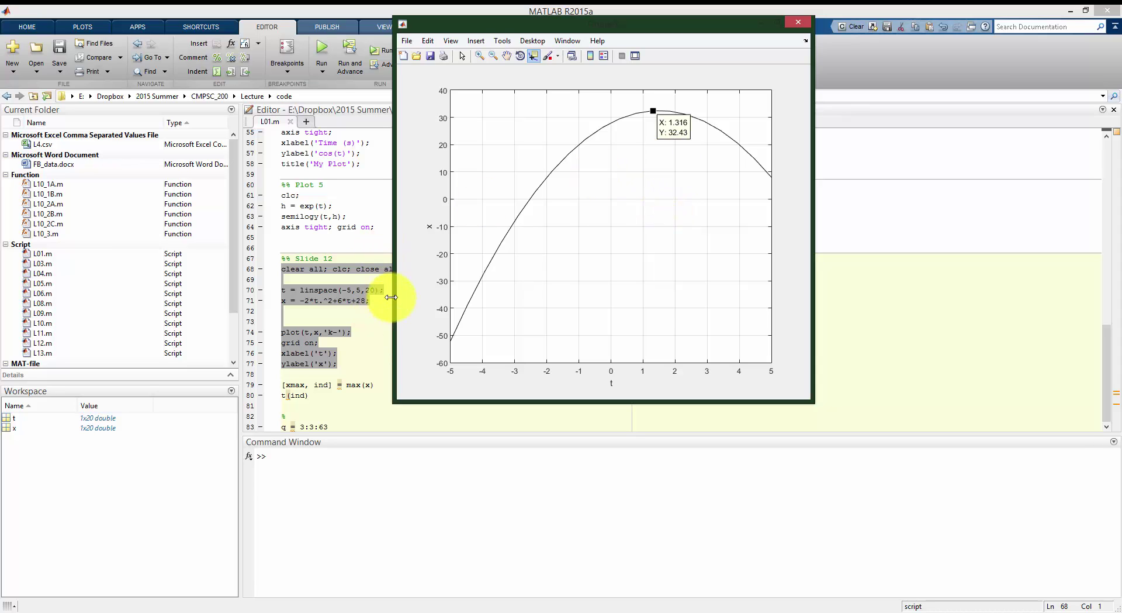
# Change linspace to 100 points and replot the parabola
pyautogui.click(369, 294)
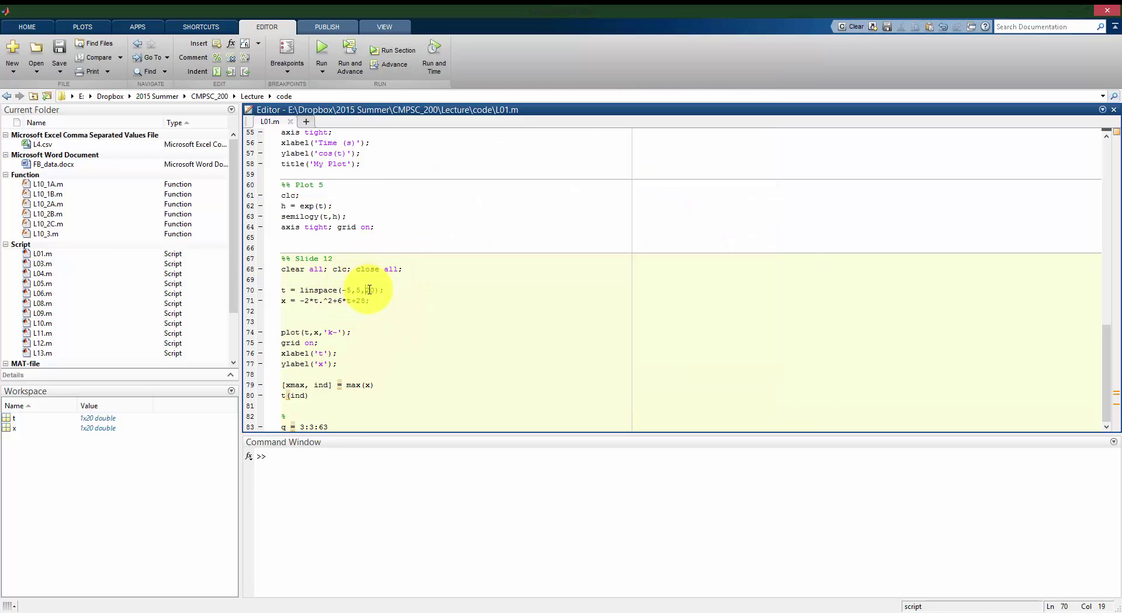
pyautogui.doubleClick(370, 290)
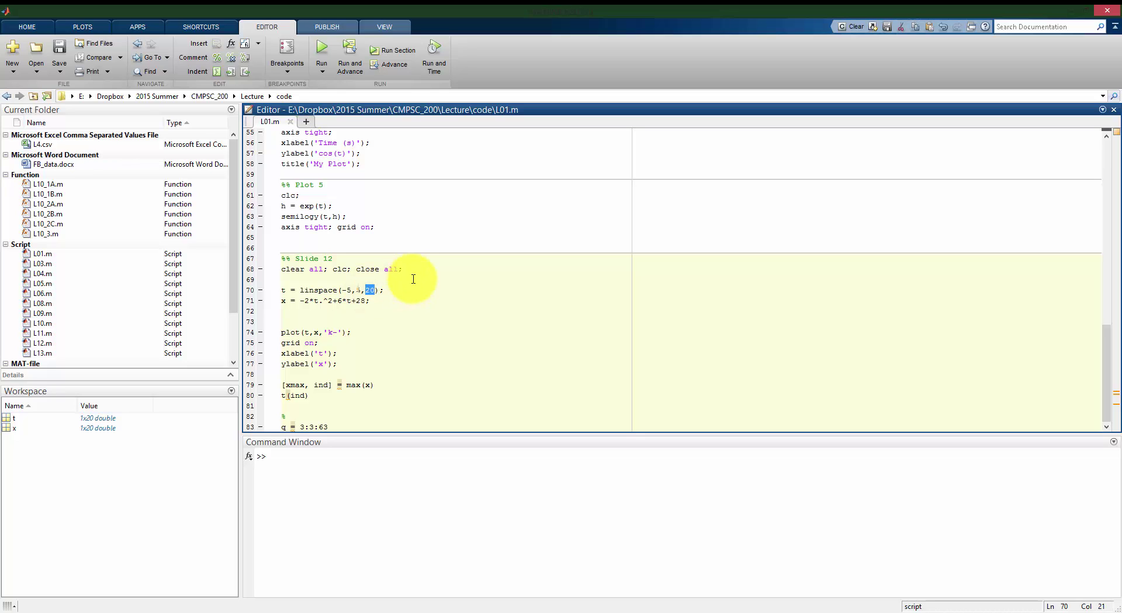
pyautogui.write('100')
pyautogui.moveTo(356, 363); pyautogui.dragTo(279, 269)
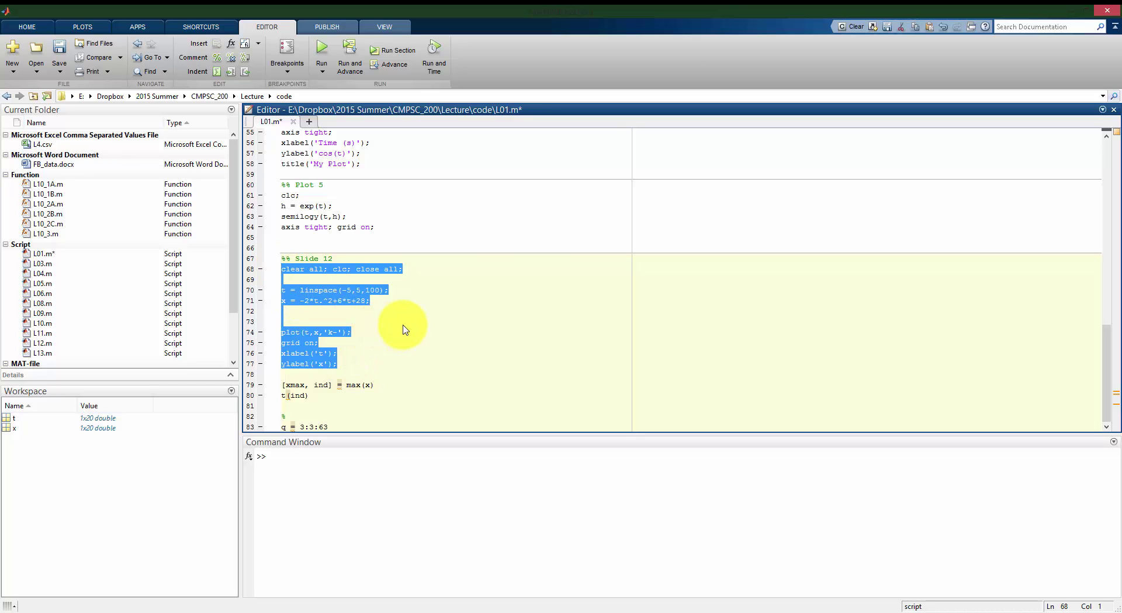
pyautogui.press('F9')
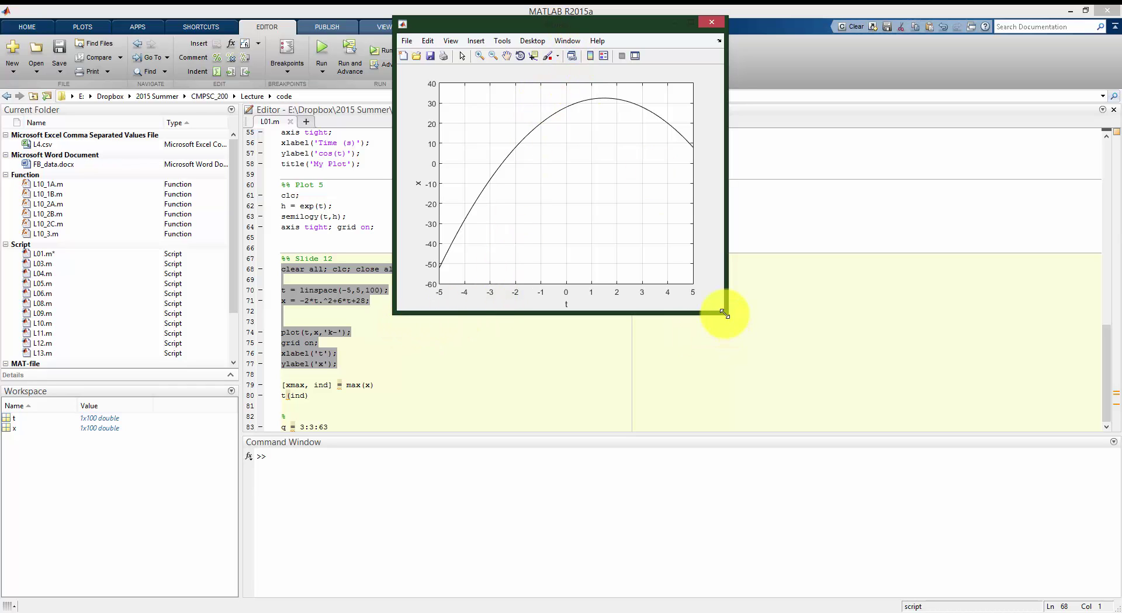
# Enlarge the new figure and step a data tip to the peak at X 1.465, Y 32.5
pyautogui.moveTo(728, 313); pyautogui.dragTo(878, 450)
pyautogui.click(534, 56)
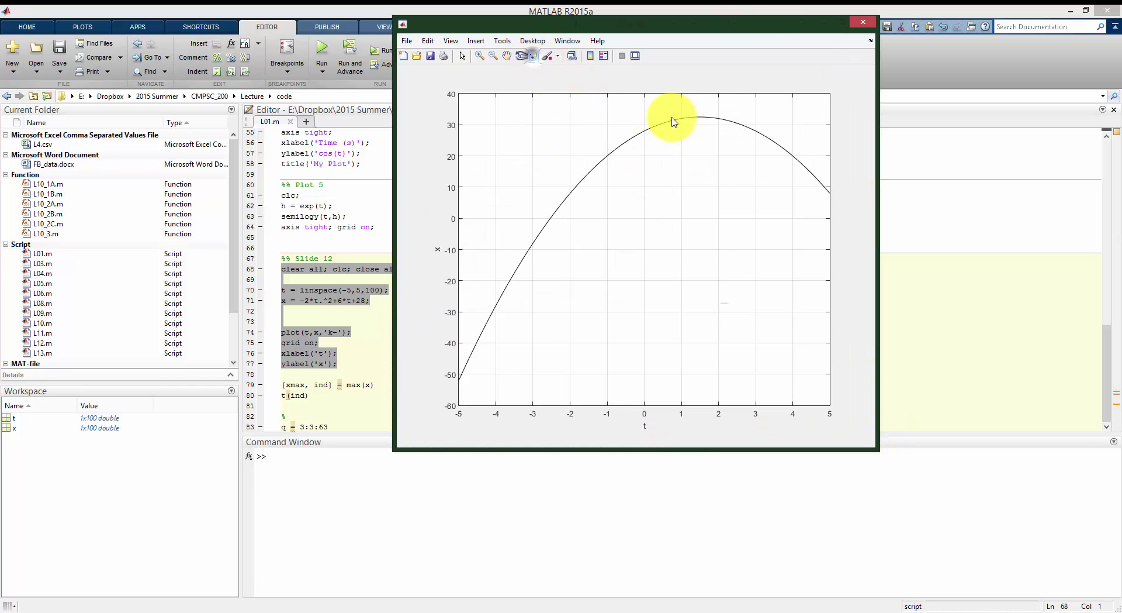
pyautogui.click(637, 104)
pyautogui.press('Left')
pyautogui.press('Left')
pyautogui.press('Left')
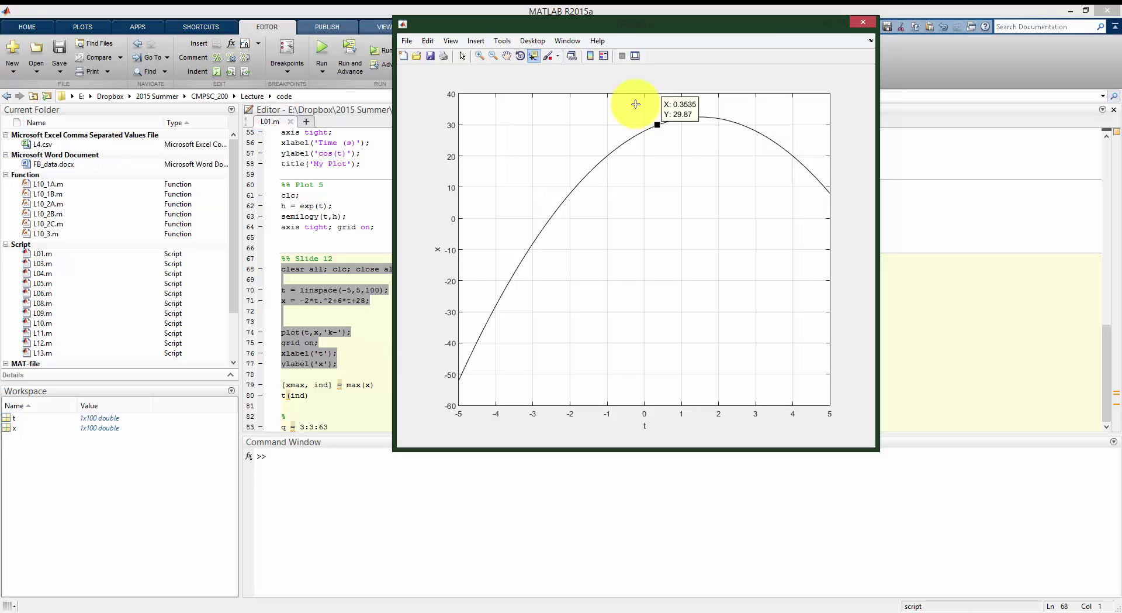
pyautogui.press('Right')
pyautogui.press('Right')
pyautogui.press('Right')
pyautogui.press('Right')
pyautogui.press('Right')
pyautogui.press('Right')
pyautogui.press('Right')
pyautogui.press('Right')
pyautogui.press('Right')
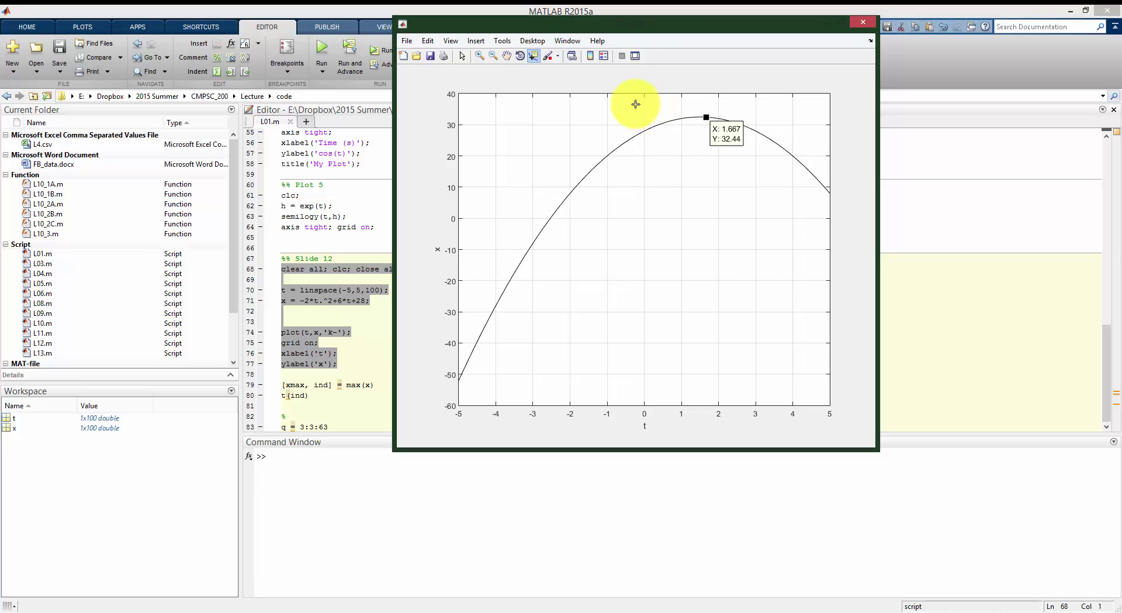
pyautogui.press('Left')
pyautogui.press('Left')
pyautogui.press('Left')
pyautogui.press('Right')
pyautogui.press('Right')
pyautogui.press('Left')
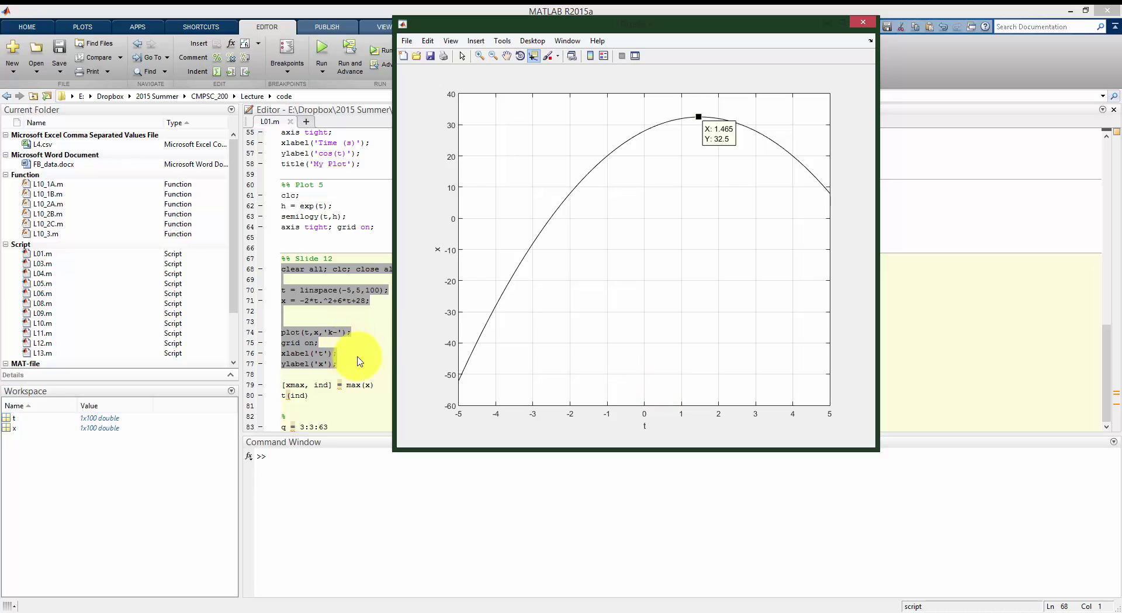
# Use ginput and pick the parabola's top, returning 1.5276 32.4015
pyautogui.click(350, 501)
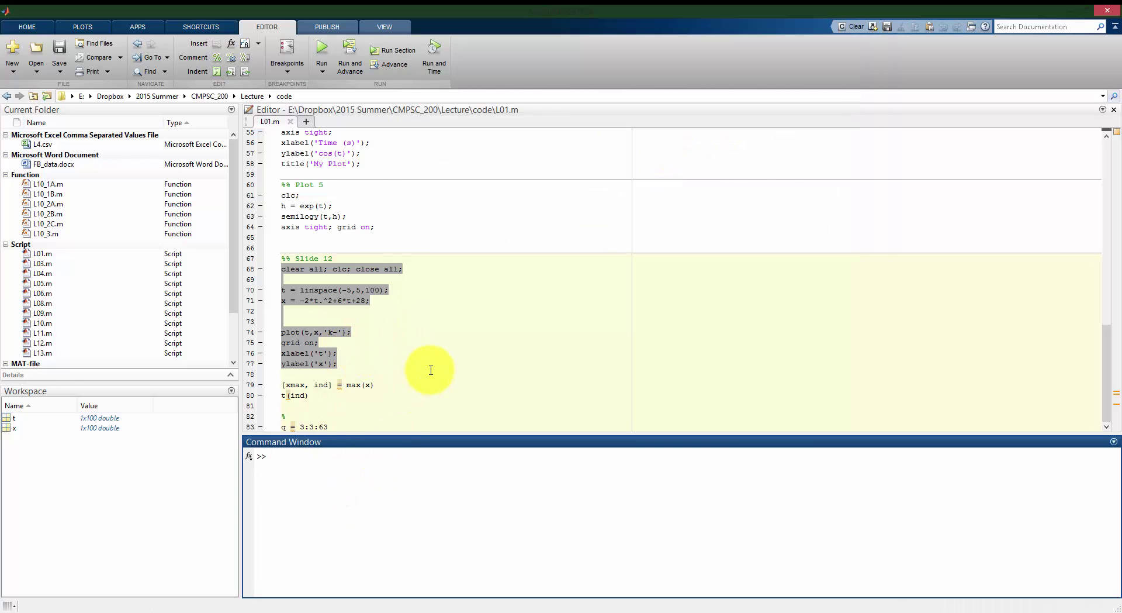
pyautogui.write('ginput')
pyautogui.press('Return')
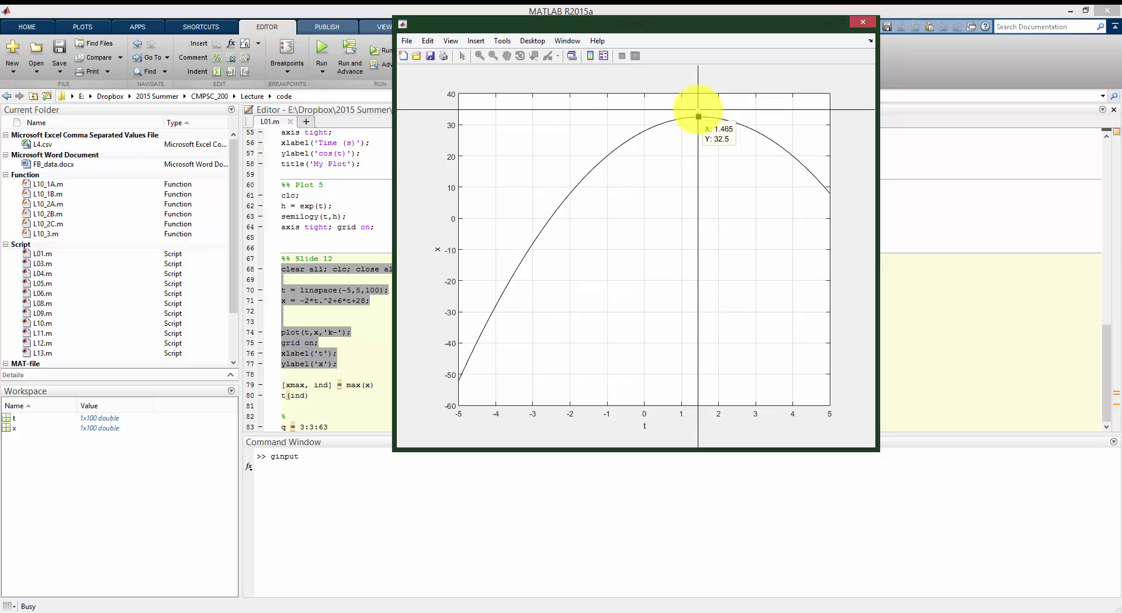
pyautogui.click(700, 117)
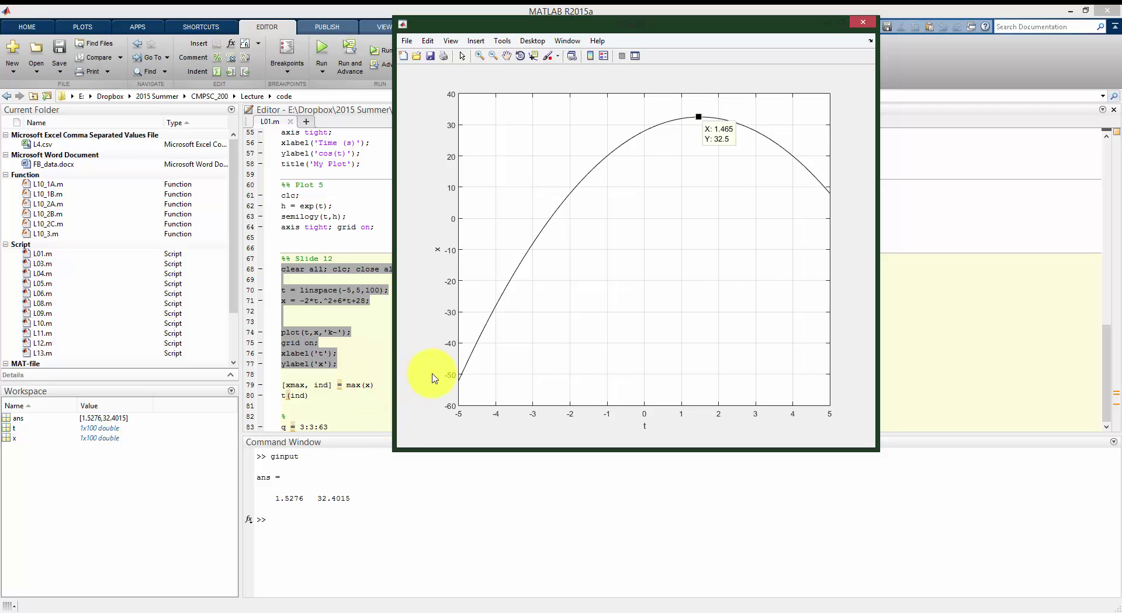
# Show help max and scroll up to read the [Y,I] = max(X) form
pyautogui.click(364, 373)
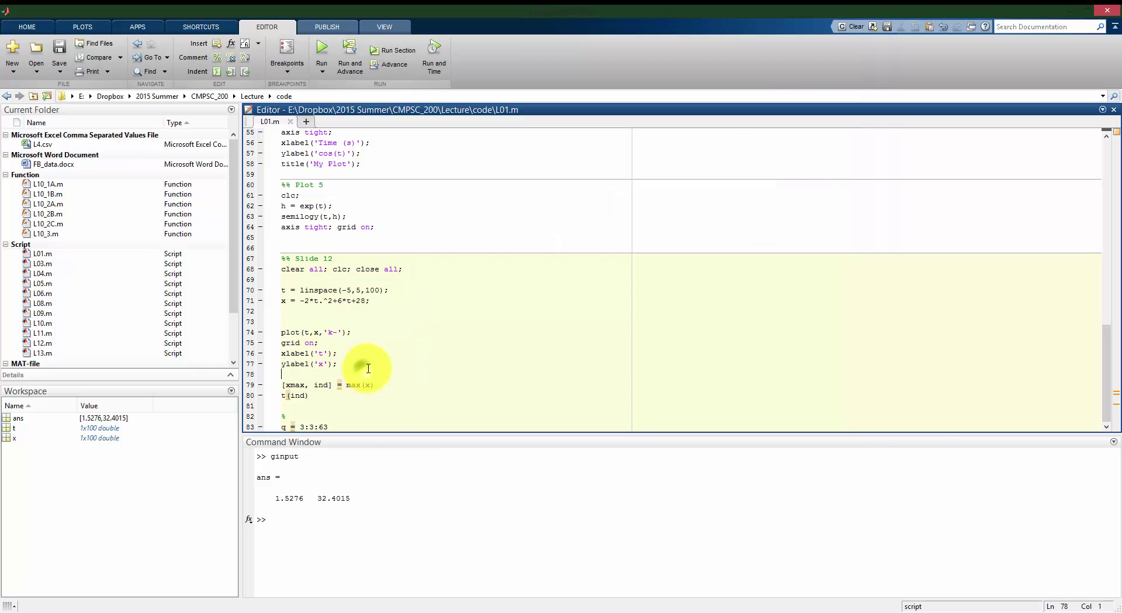
pyautogui.click(416, 514)
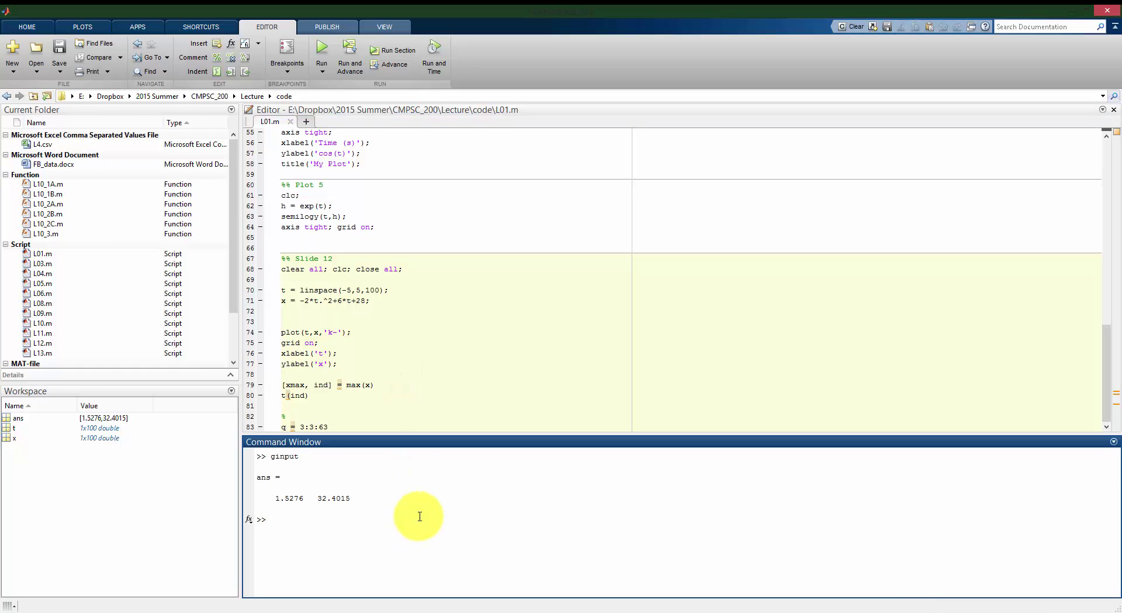
pyautogui.write('help max')
pyautogui.press('Return')
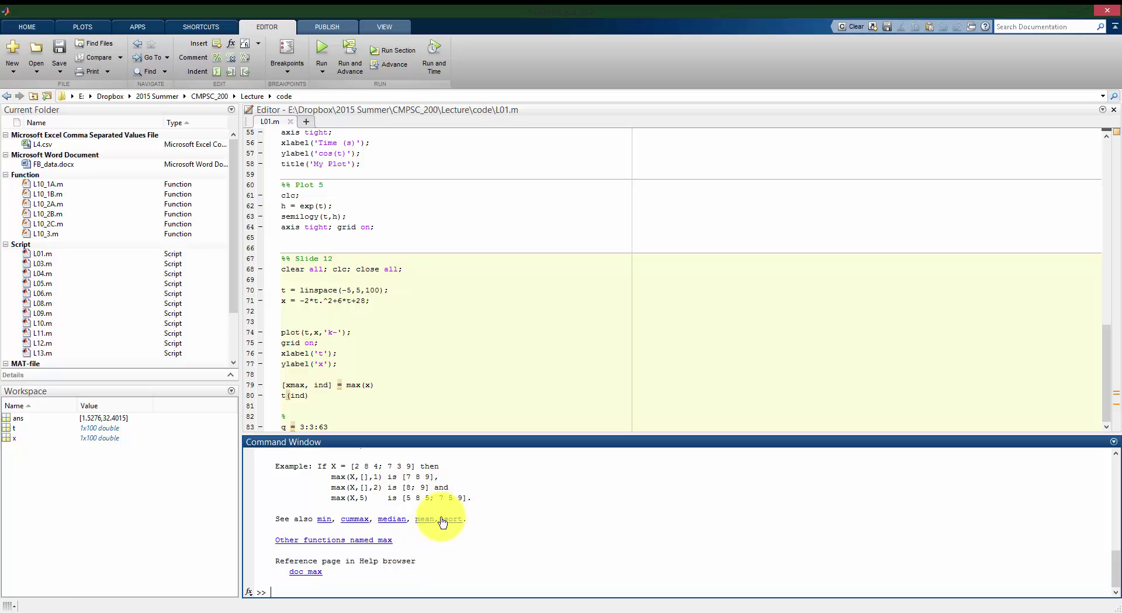
pyautogui.scroll(2, 522, 520)
pyautogui.scroll(2, 513, 520)
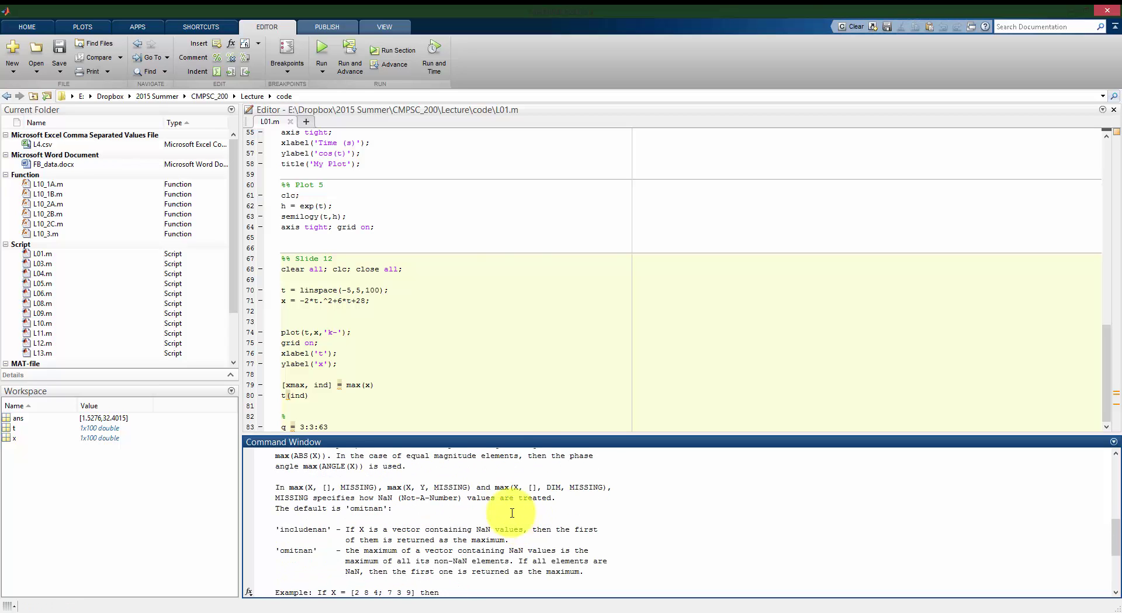
pyautogui.scroll(2, 511, 514)
pyautogui.scroll(2, 493, 508)
pyautogui.scroll(2, 461, 508)
pyautogui.scroll(1, 435, 507)
pyautogui.scroll(-1, 438, 509)
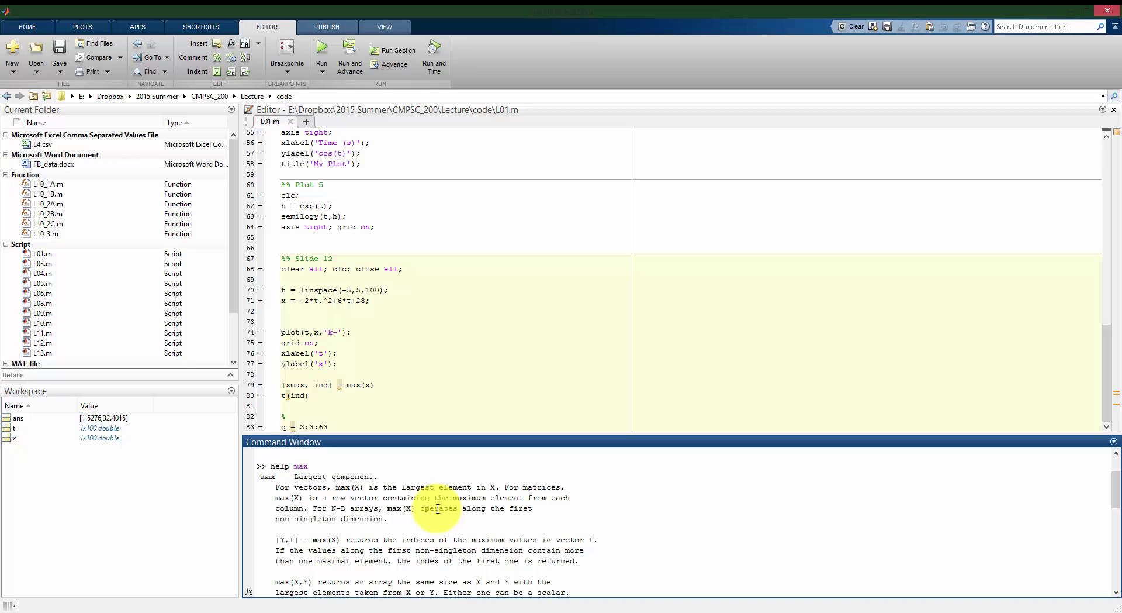
pyautogui.click(388, 519)
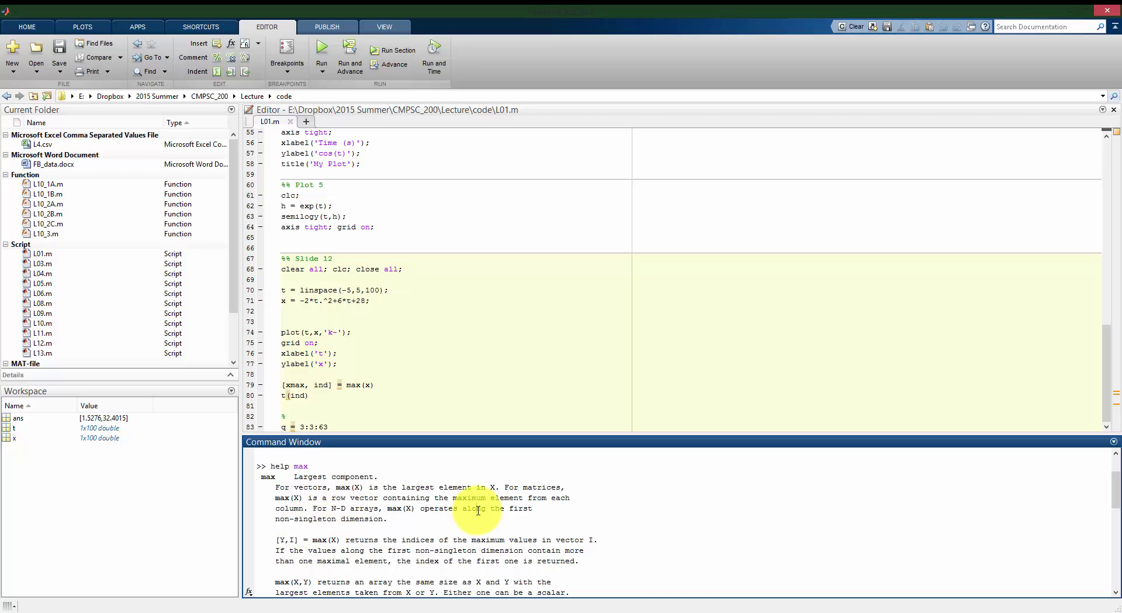
# Clear the Command Window and list the values of x
pyautogui.write('clc')
pyautogui.press('Return')
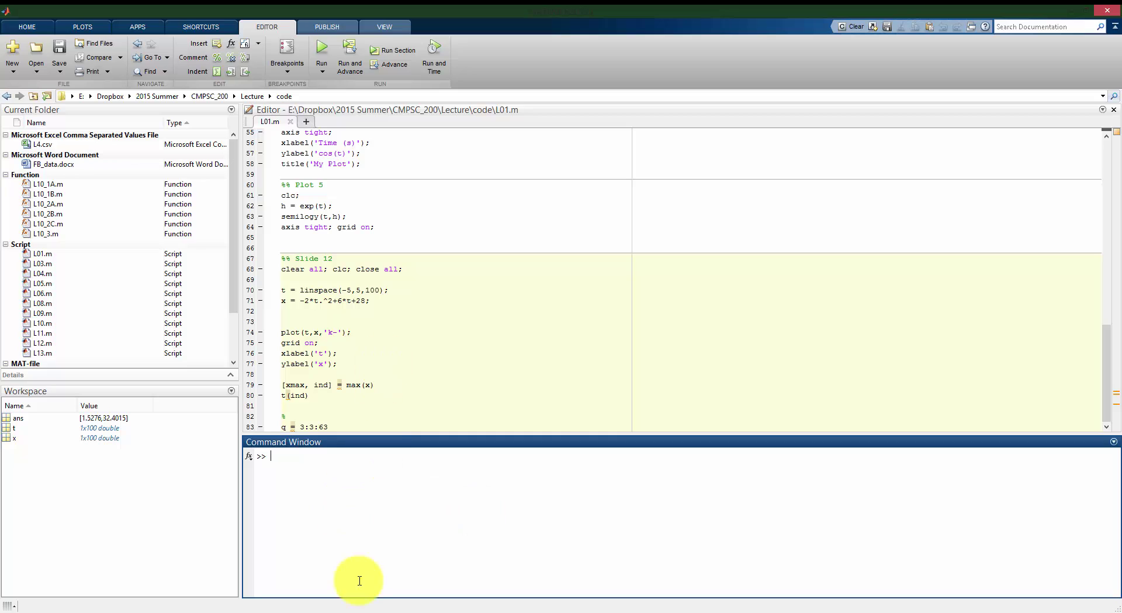
pyautogui.write('x')
pyautogui.press('Return')
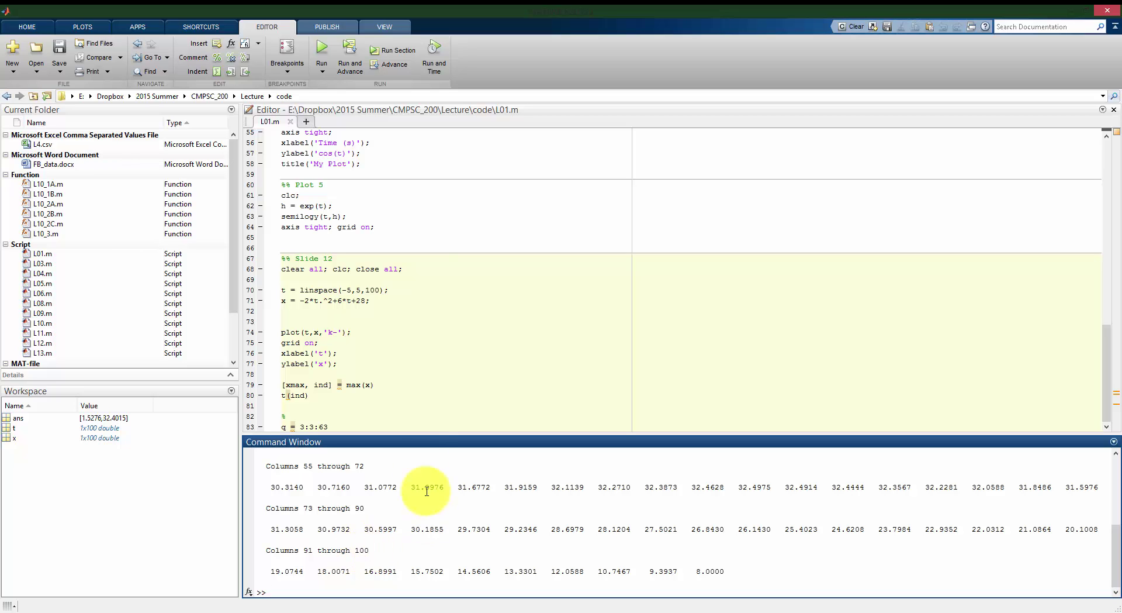
# Evaluate [xmax, ind] = max(x), giving 32.4975 at index 65
pyautogui.tripleClick(379, 384)
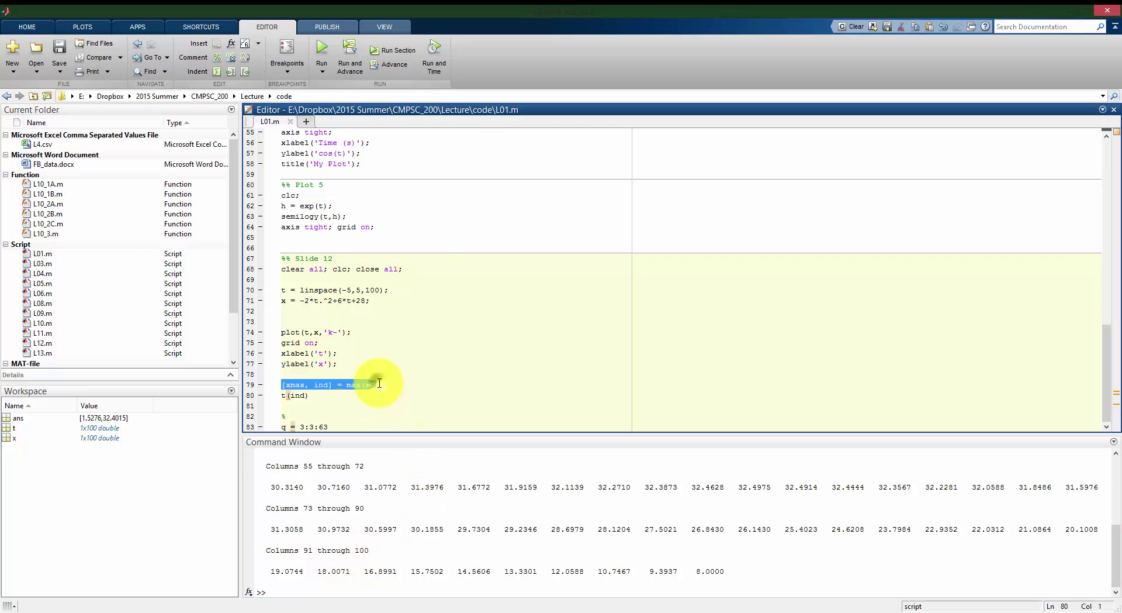
pyautogui.press('F9')
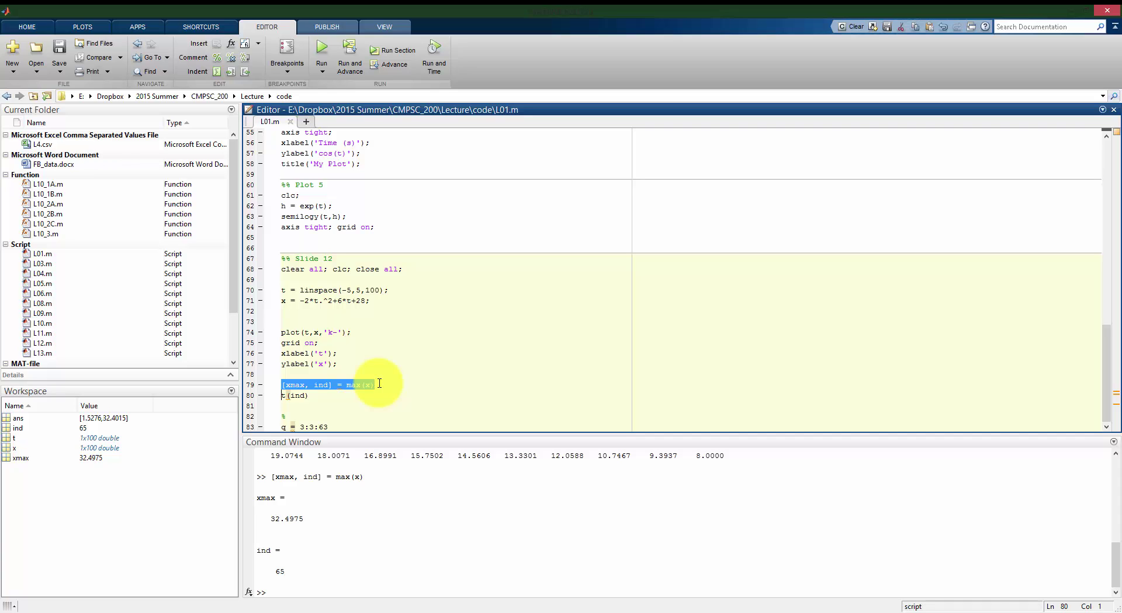
pyautogui.click(387, 386)
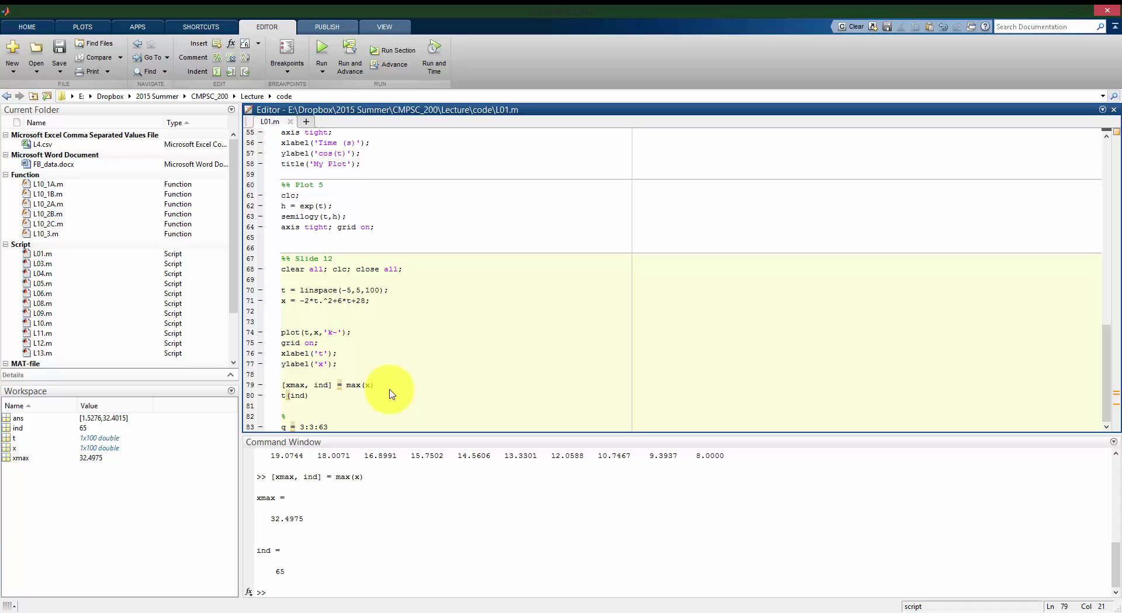
pyautogui.tripleClick(352, 395)
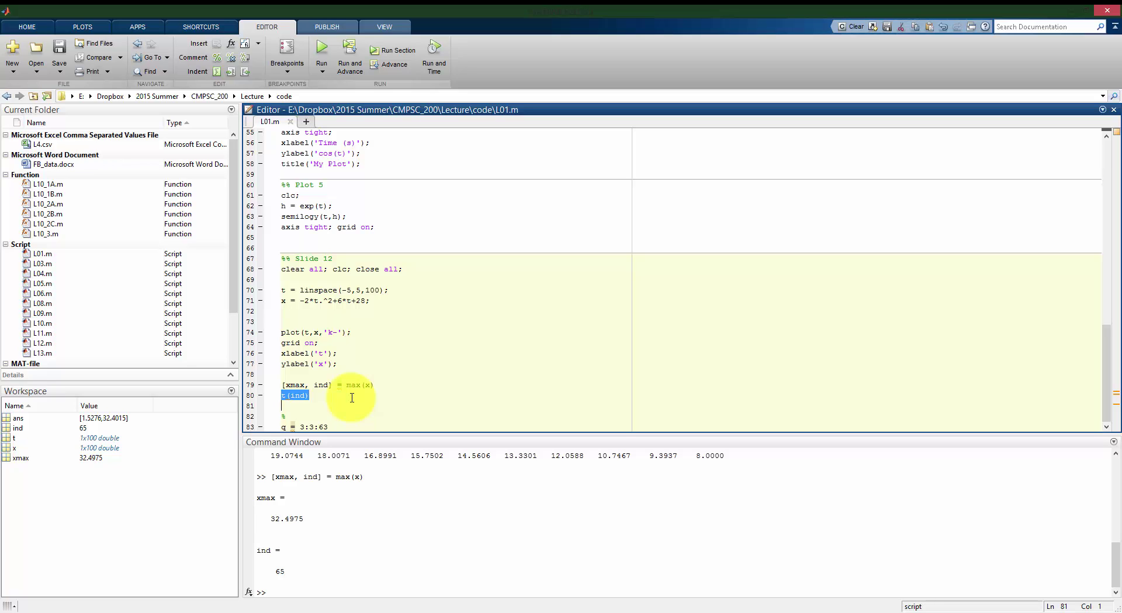
# Evaluate t(ind) to get 1.4646 and compare it with the plot's peak data tip
pyautogui.moveTo(301, 395); pyautogui.dragTo(340, 400)
pyautogui.press('F9')
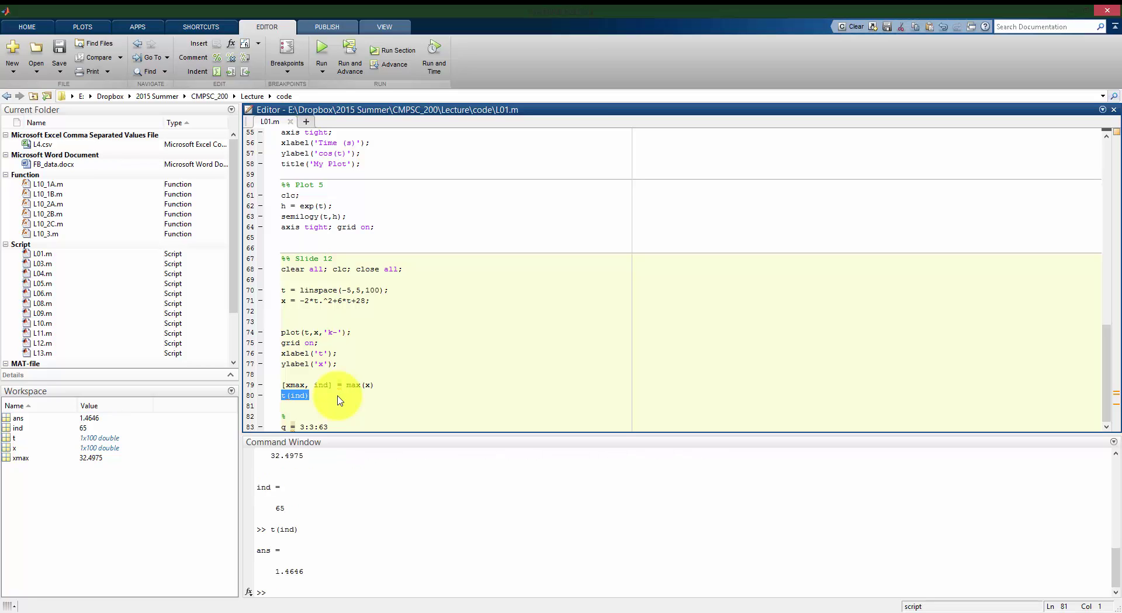
pyautogui.click(388, 394)
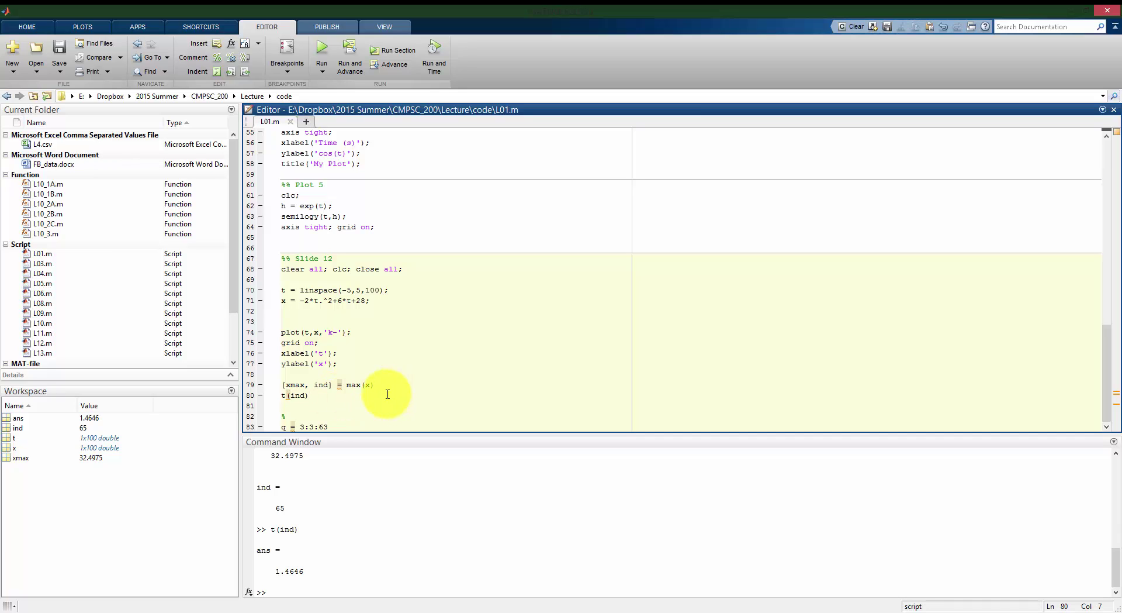
pyautogui.click(450, 503)
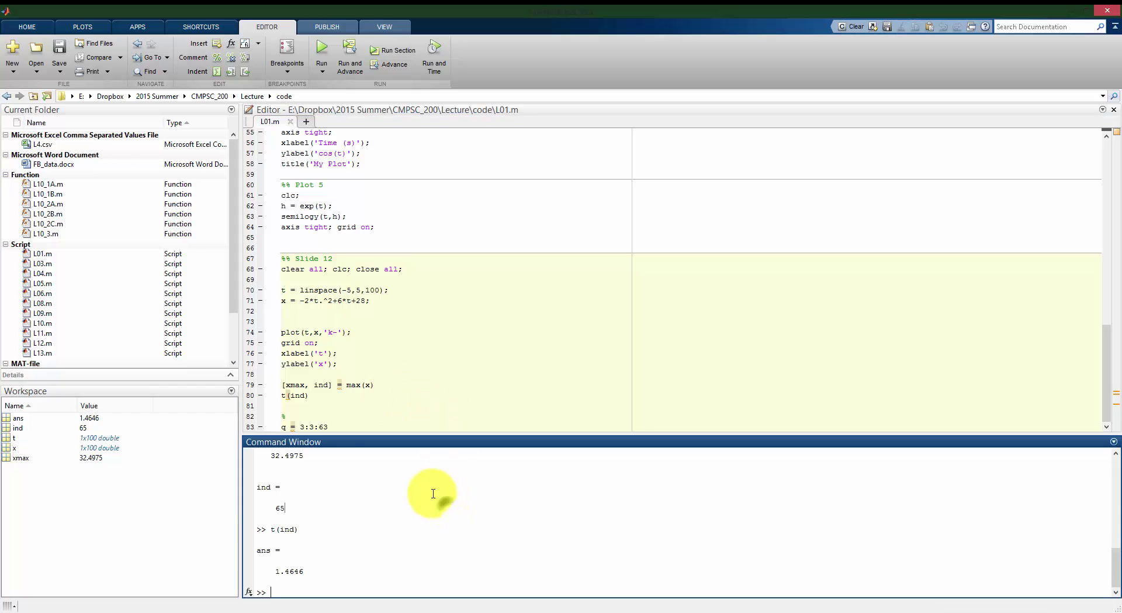
pyautogui.scroll(1, 263, 483)
pyautogui.click(365, 497)
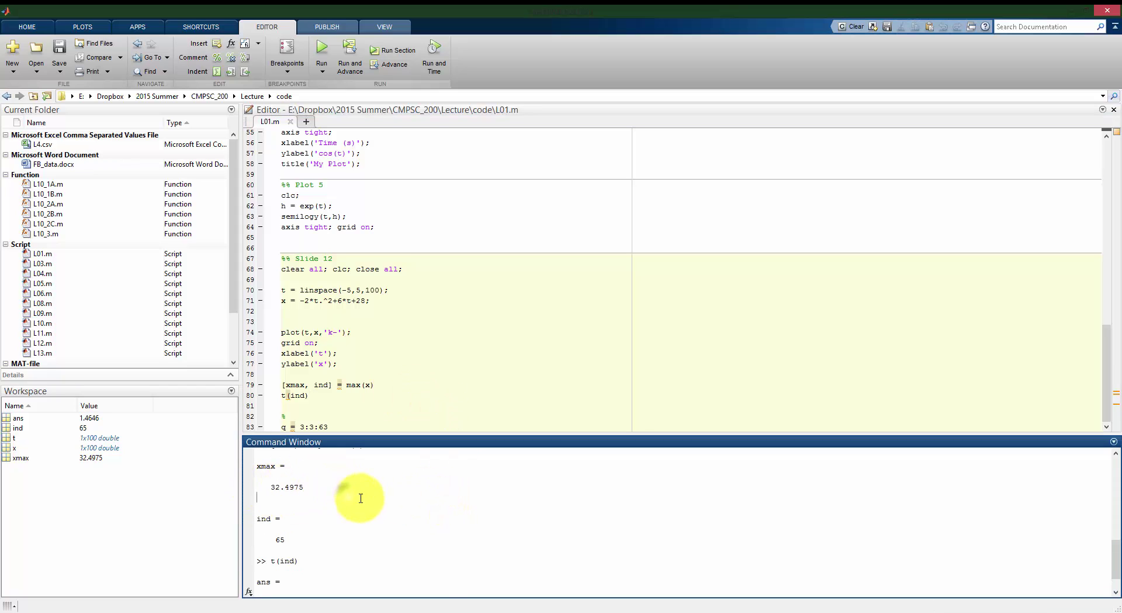
pyautogui.click(450, 607)
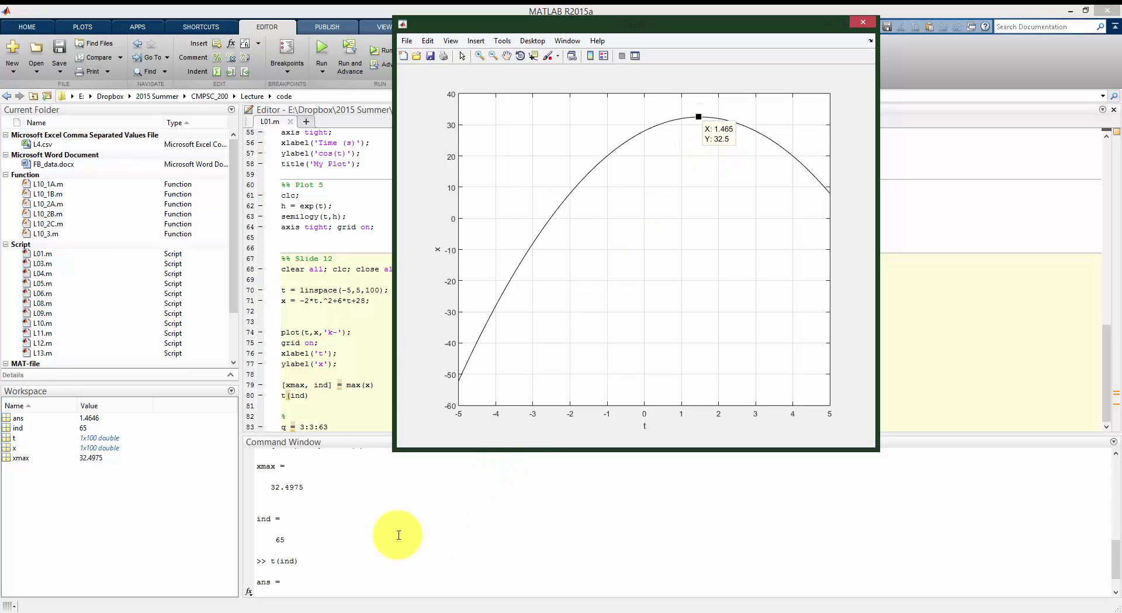
pyautogui.click(362, 345)
# Raise linspace to 1e3 points and rerun lines 68–80
pyautogui.doubleClick(369, 289)
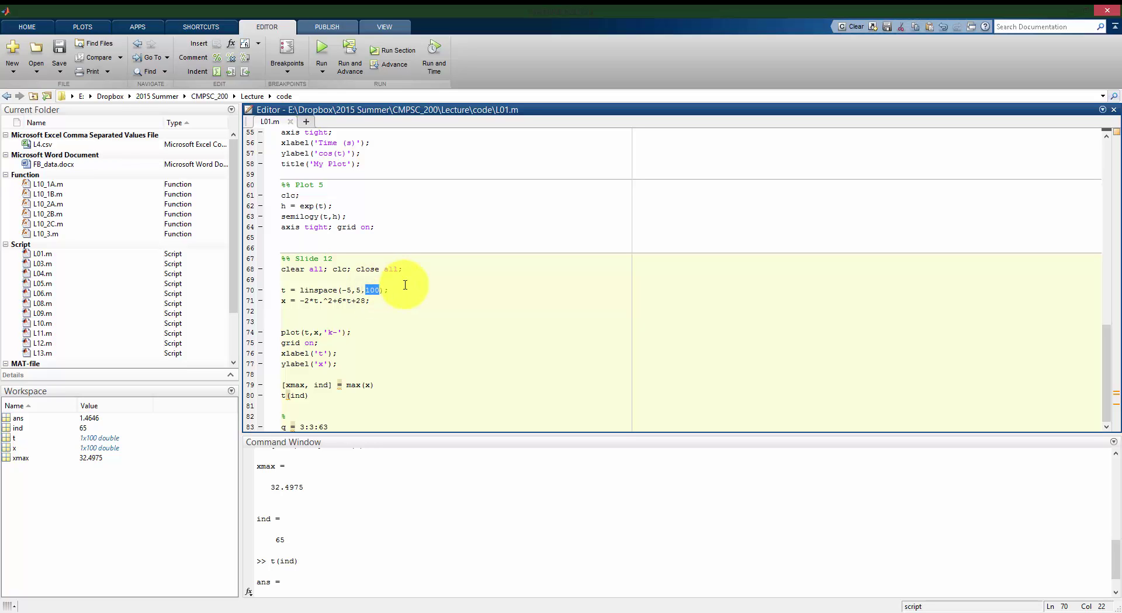
pyautogui.write('1e3')
pyautogui.press('Right')
pyautogui.press('Right')
pyautogui.click(351, 362)
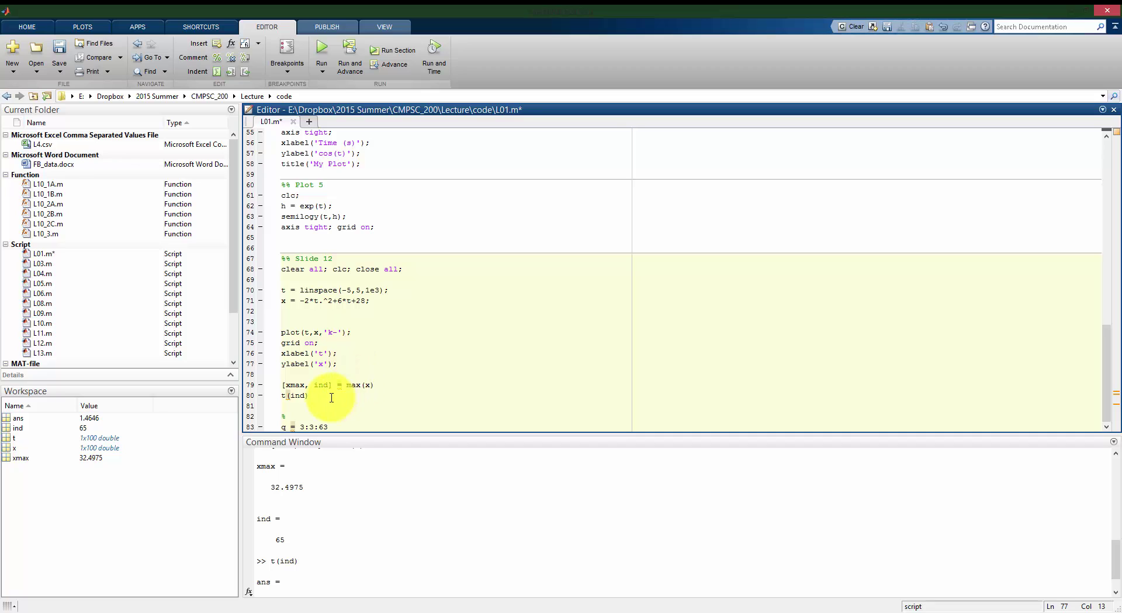
pyautogui.moveTo(331, 398); pyautogui.dragTo(282, 270)
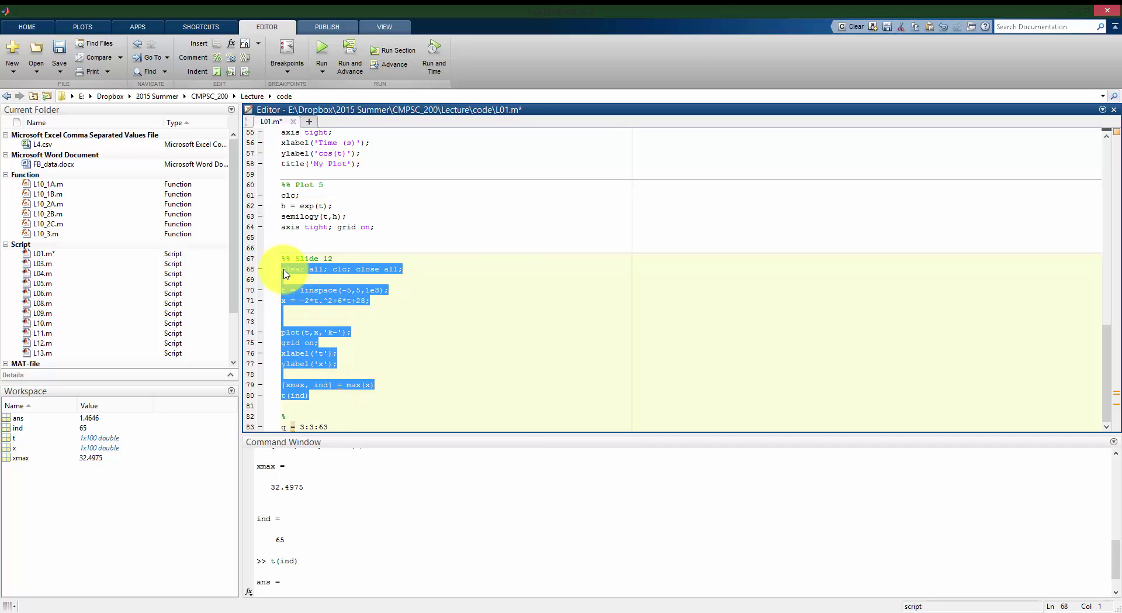
pyautogui.hotkey('ctrl', 'Return')
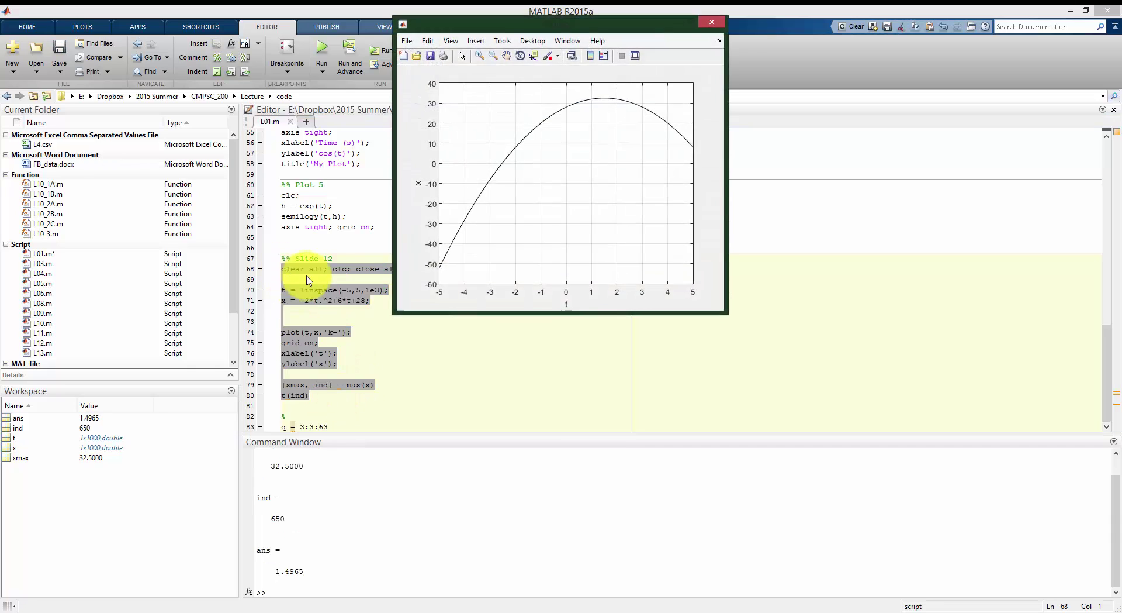
# Check the output: xmax 32.5000 at index 650, t(ind) = 1.4965
pyautogui.click(388, 517)
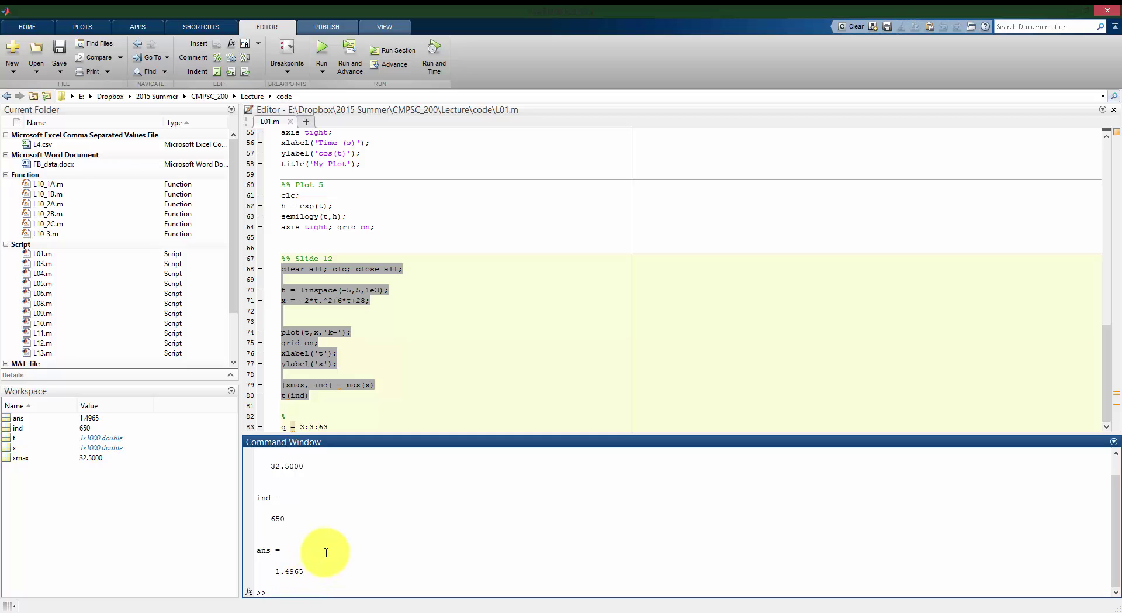
pyautogui.scroll(1, 326, 546)
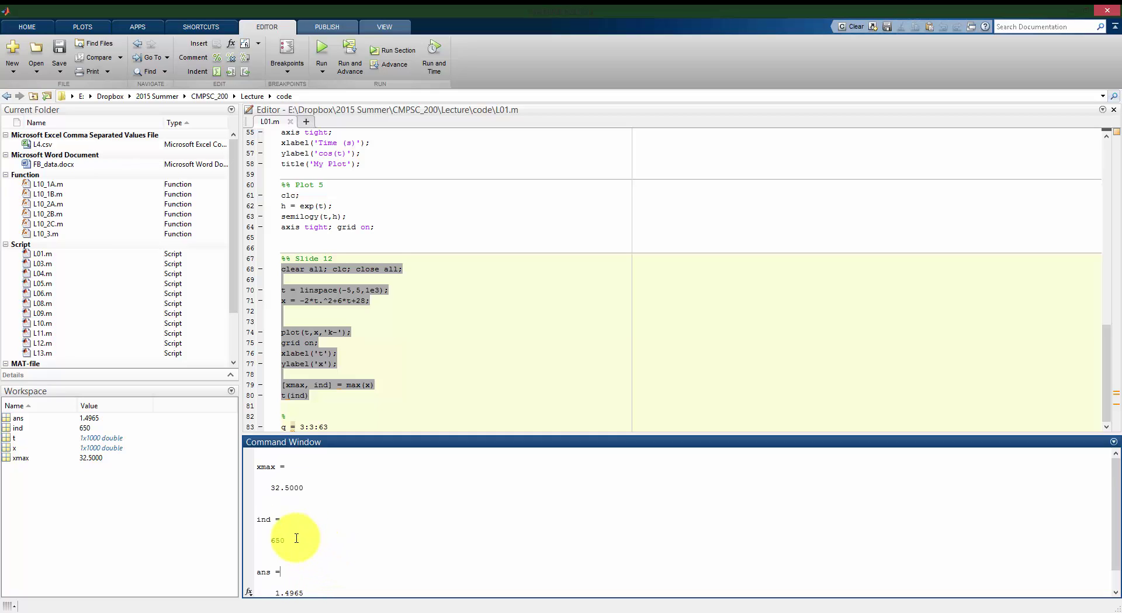
pyautogui.click(310, 489)
pyautogui.click(326, 489)
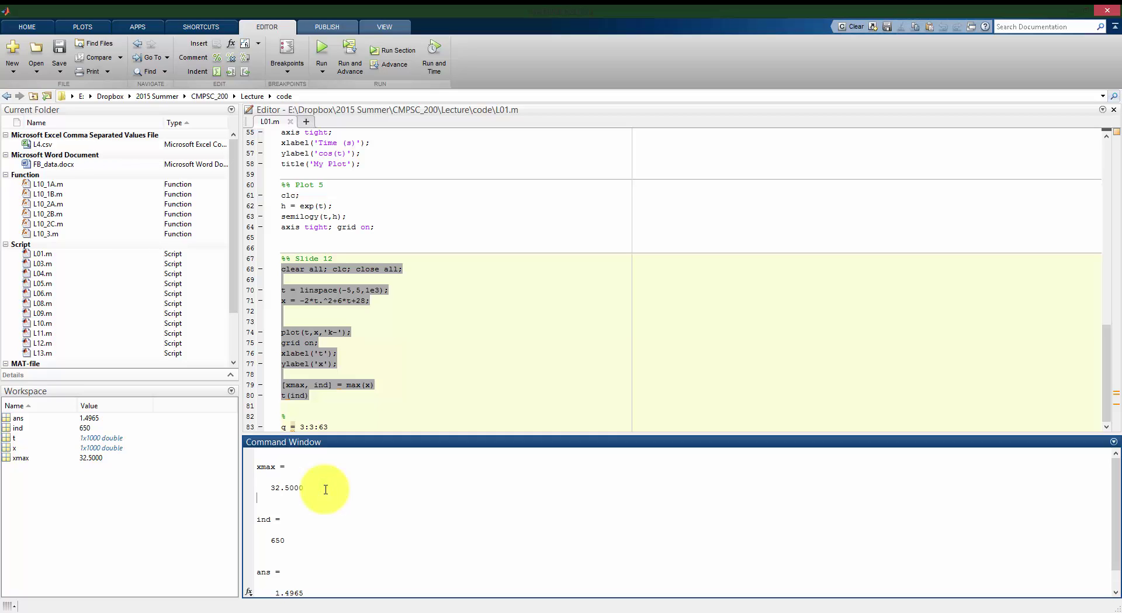
pyautogui.click(346, 412)
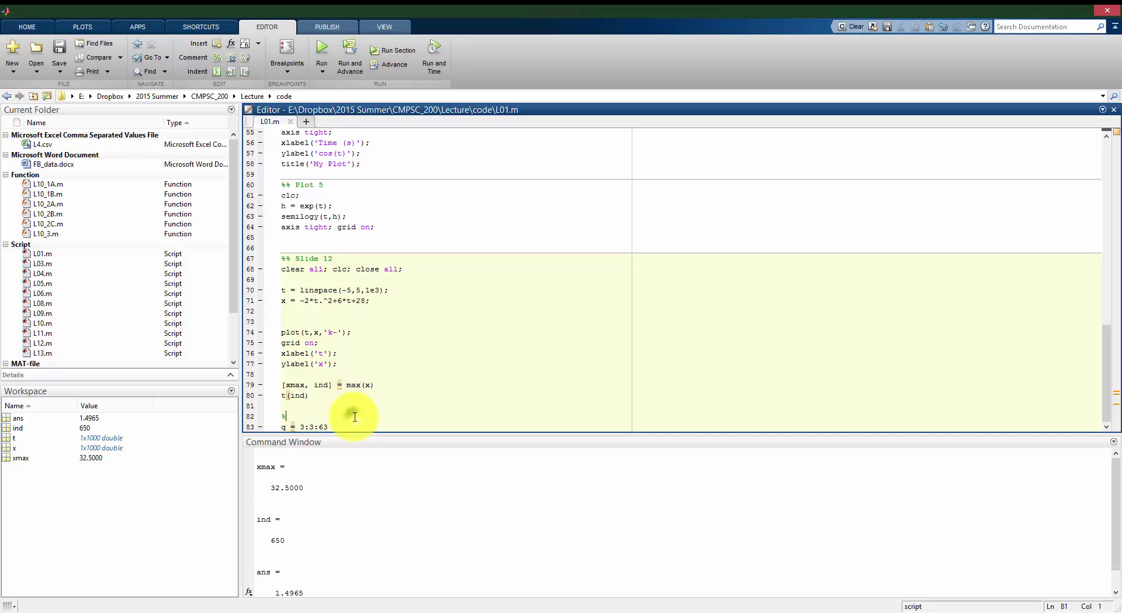
pyautogui.click(355, 416)
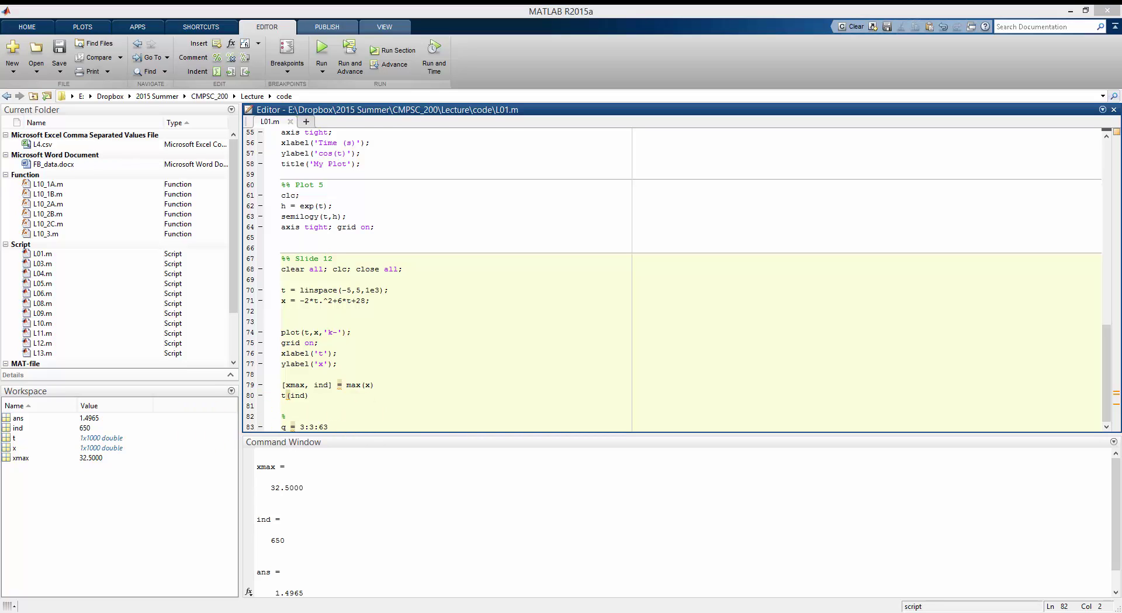
pyautogui.click(363, 403)
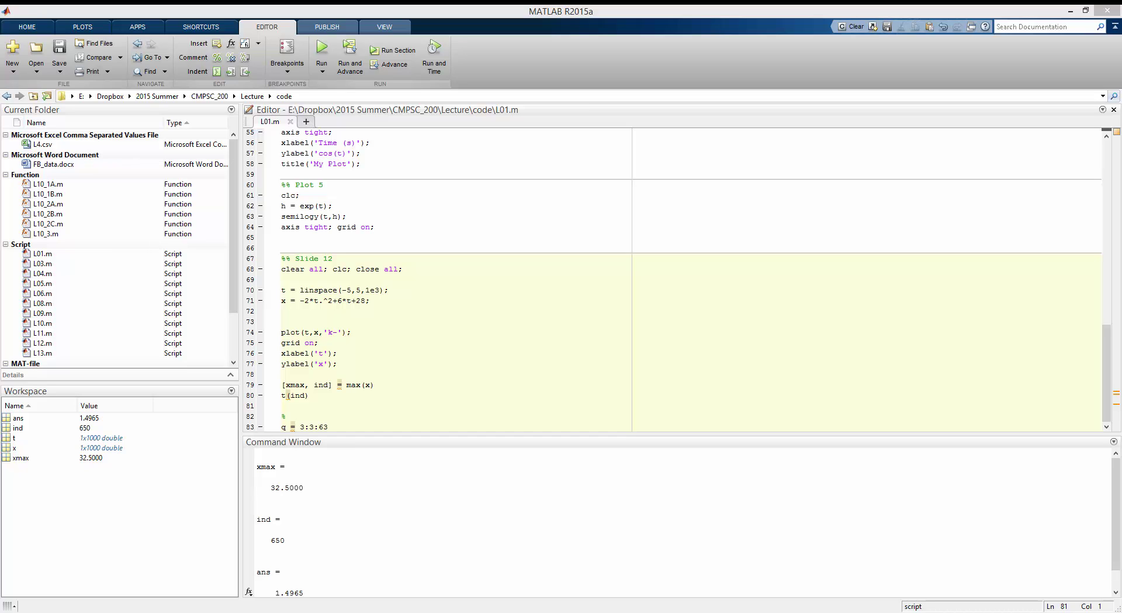
# Clear output and workspace, then evaluate q = 3:3:63 to create the multiples of 3
pyautogui.click(447, 416)
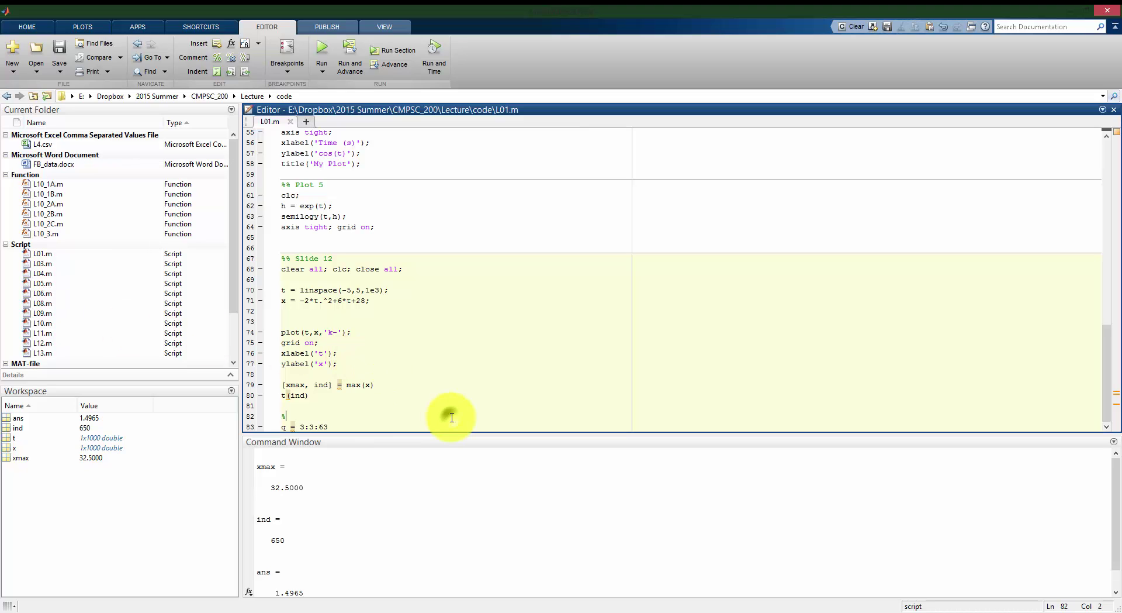
pyautogui.tripleClick(361, 428)
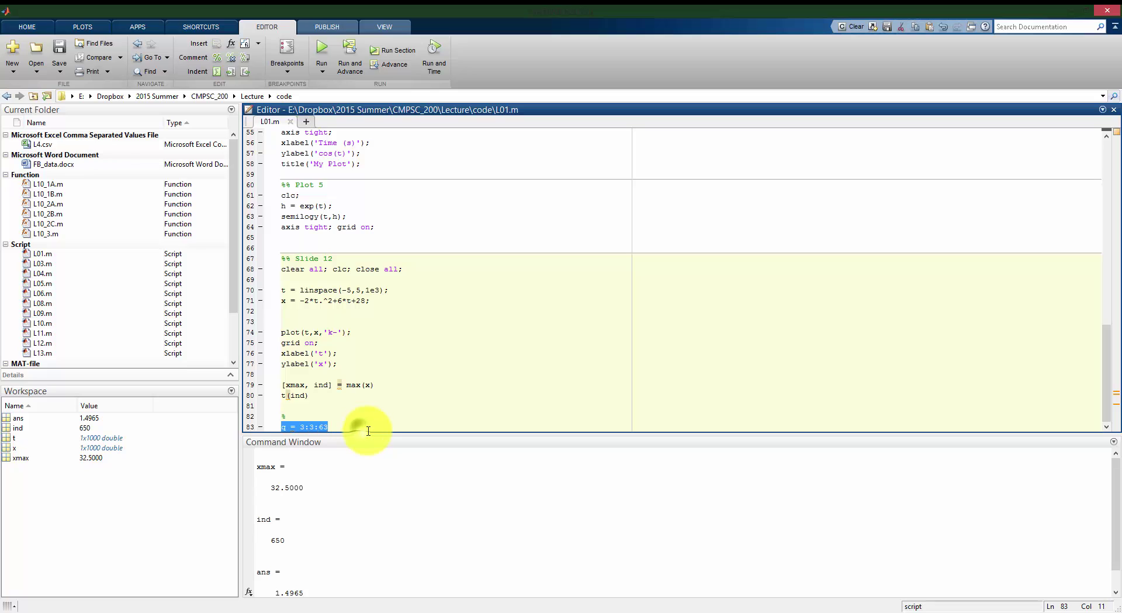
pyautogui.click(364, 428)
pyautogui.tripleClick(333, 425)
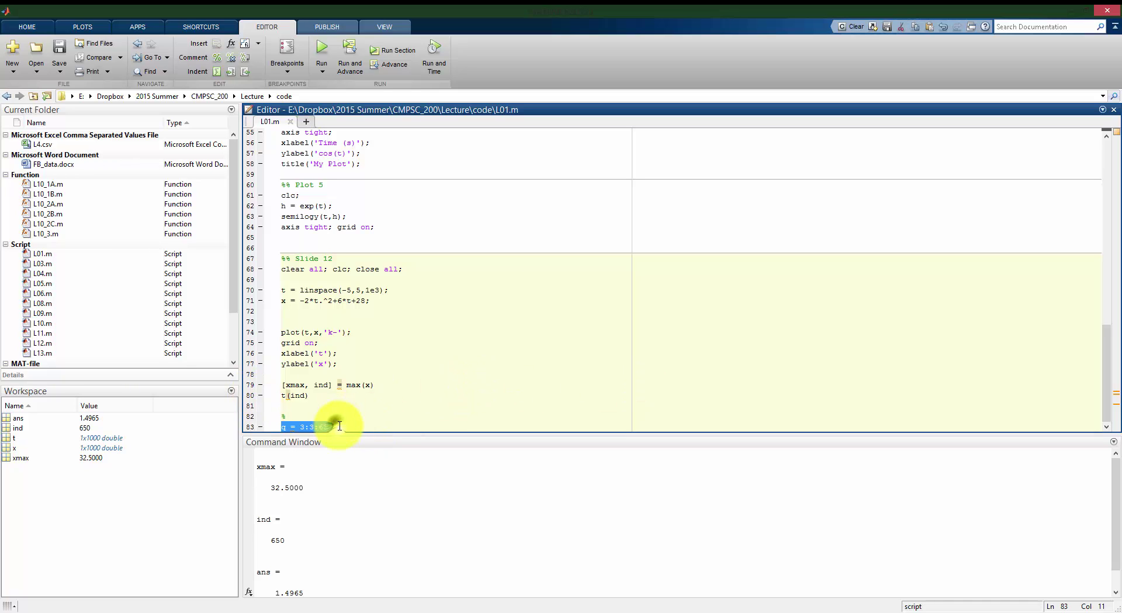
pyautogui.click(362, 539)
pyautogui.write('clc')
pyautogui.press('Return')
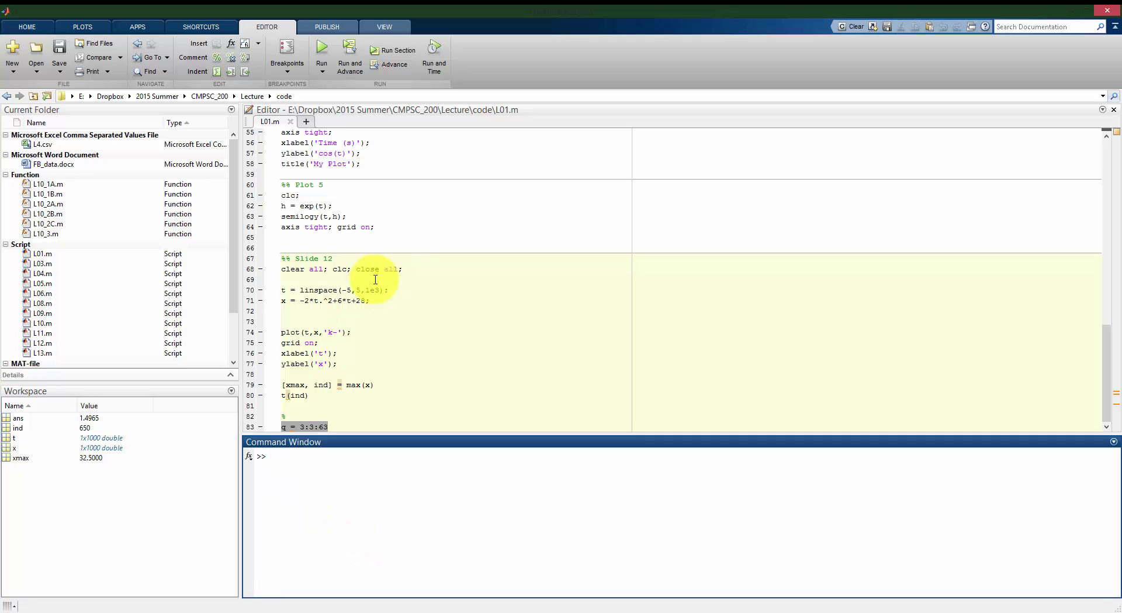
pyautogui.tripleClick(389, 266)
pyautogui.press('F9')
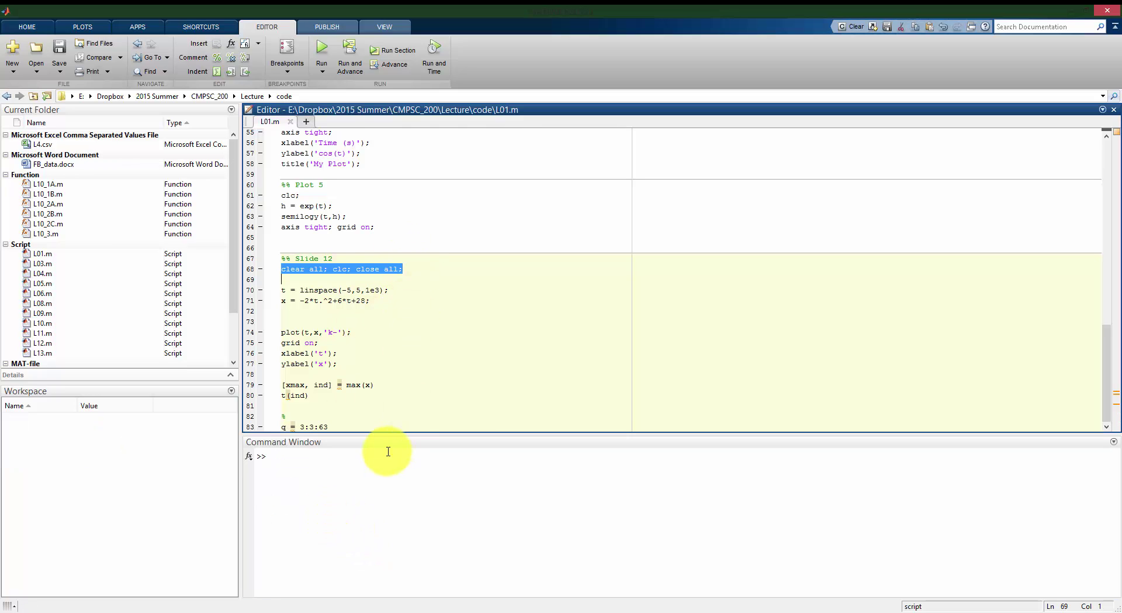
pyautogui.tripleClick(332, 427)
pyautogui.press('F9')
# Inspect the 1x21 q vector in the Command Window and Workspace
pyautogui.click(369, 519)
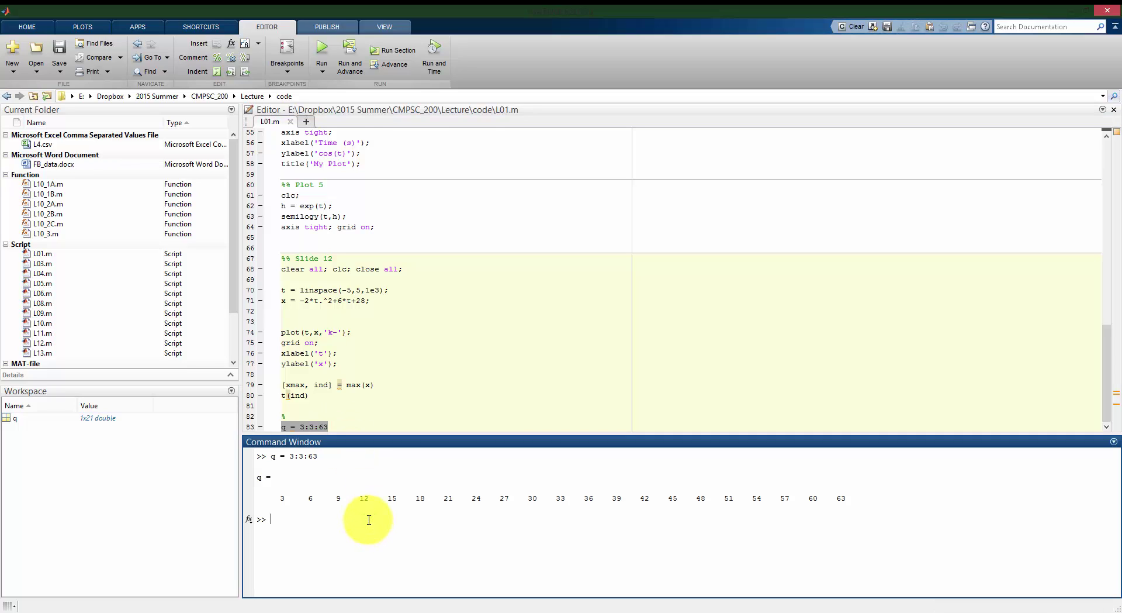
pyautogui.tripleClick(297, 457)
pyautogui.click(300, 458)
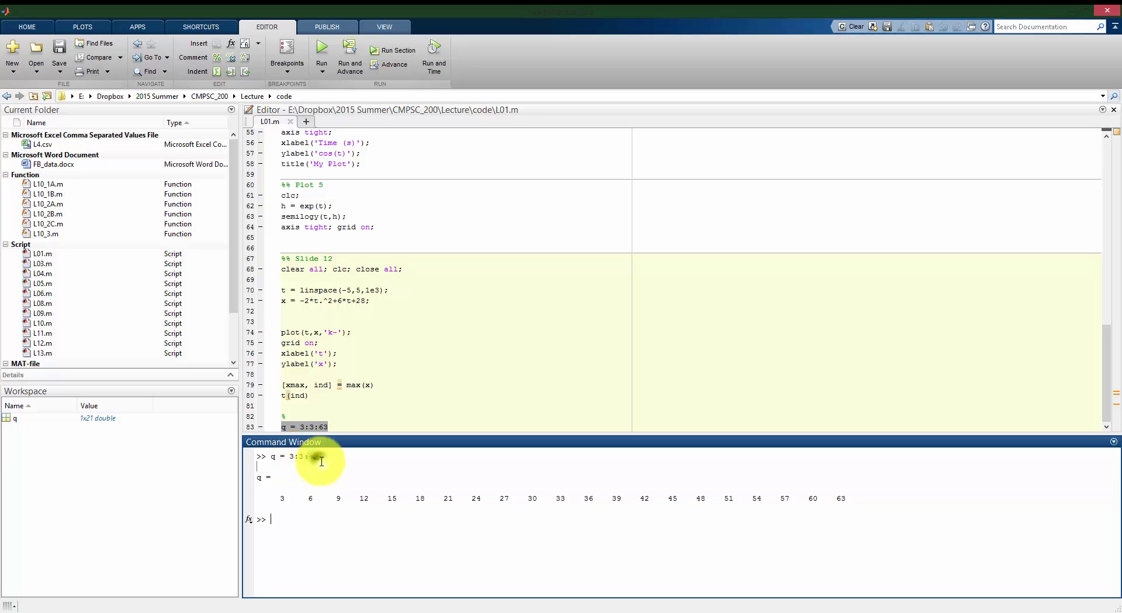
pyautogui.click(321, 461)
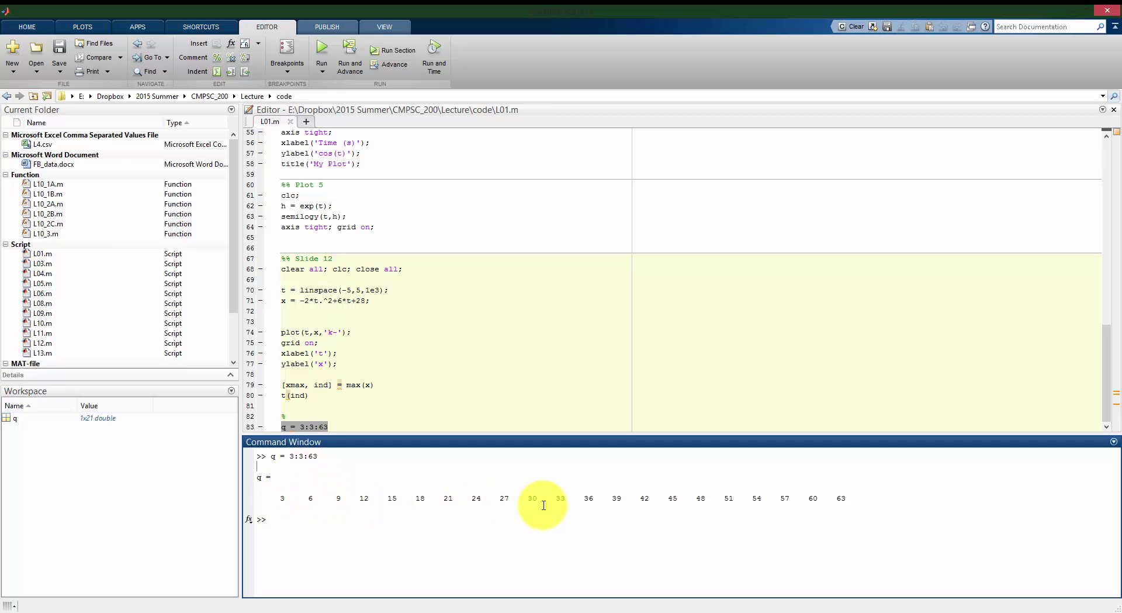
pyautogui.click(796, 530)
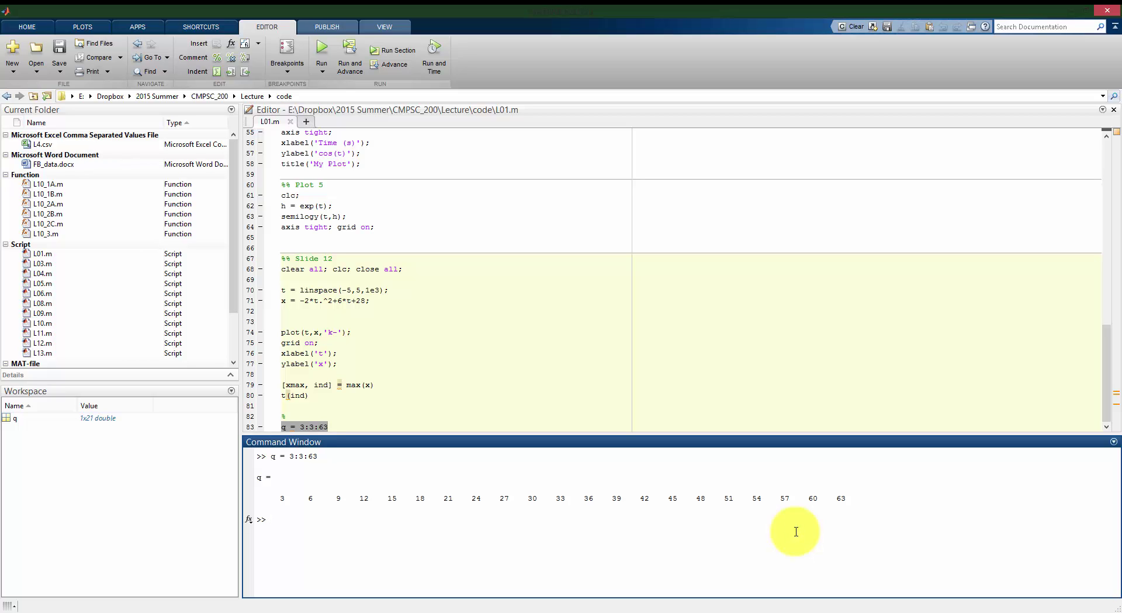
pyautogui.click(384, 423)
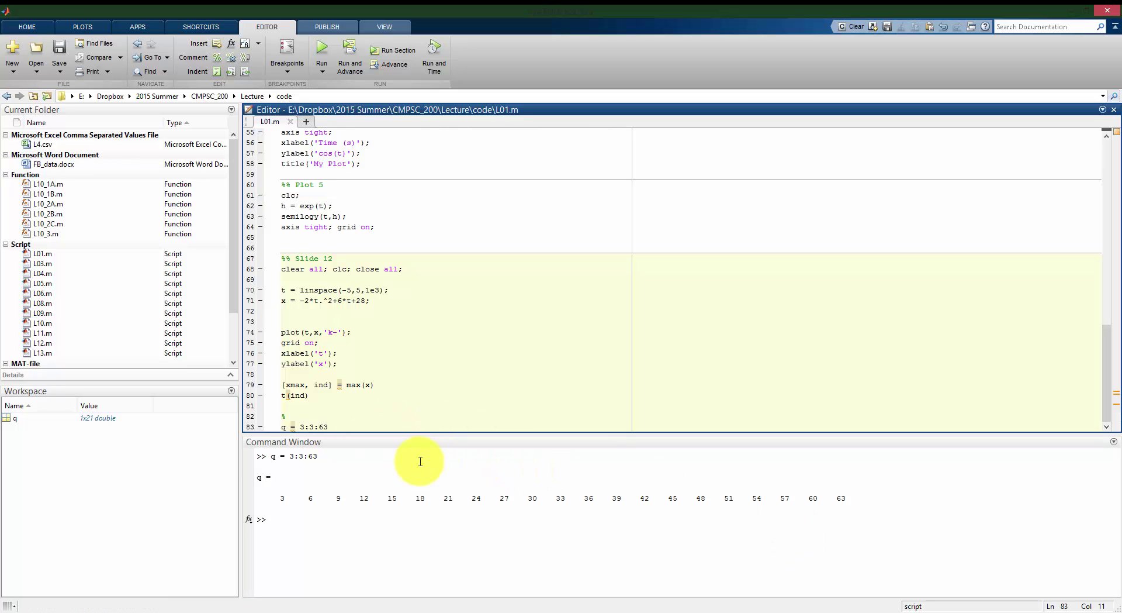
# Compute 3+6+9+12 in the Command Window, confirming 30
pyautogui.click(367, 519)
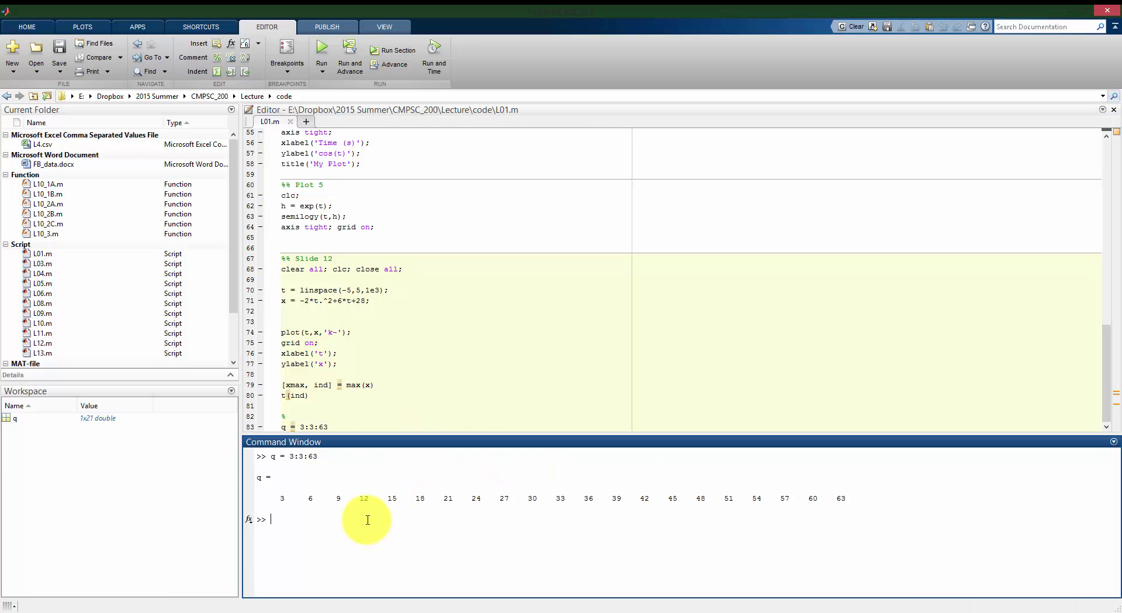
pyautogui.write('3+6+9+12')
pyautogui.press('Return')
pyautogui.write('clc')
pyautogui.press('BackSpace')
pyautogui.press('BackSpace')
pyautogui.press('BackSpace')
# Clear the Command Window and read the help text for sum
pyautogui.write('clc')
pyautogui.press('Return')
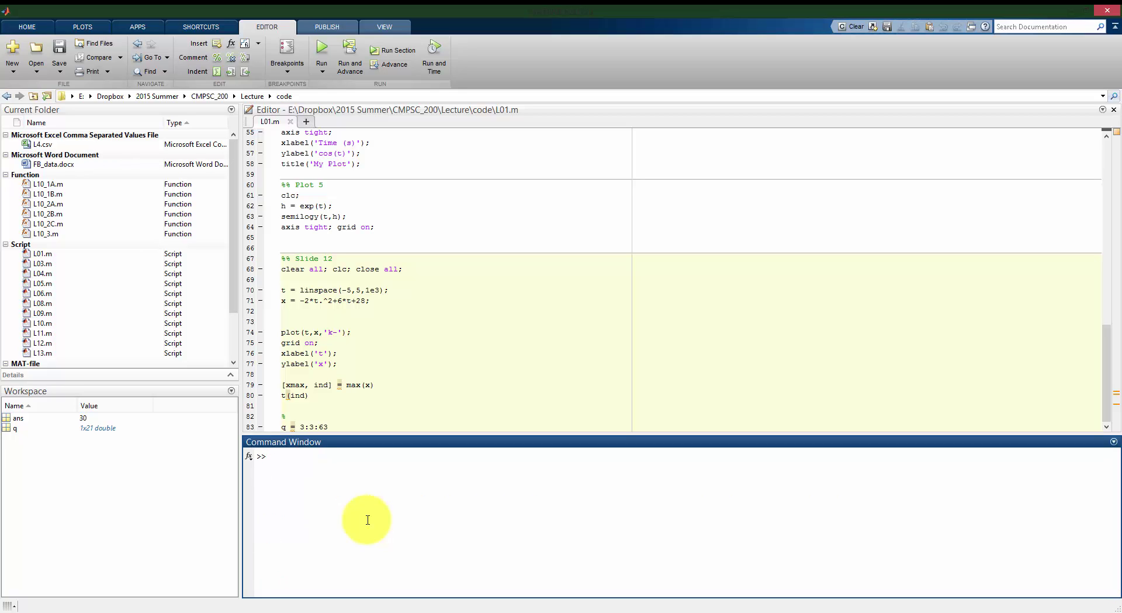
pyautogui.write('help sum')
pyautogui.press('Return')
pyautogui.scroll(4, 368, 519)
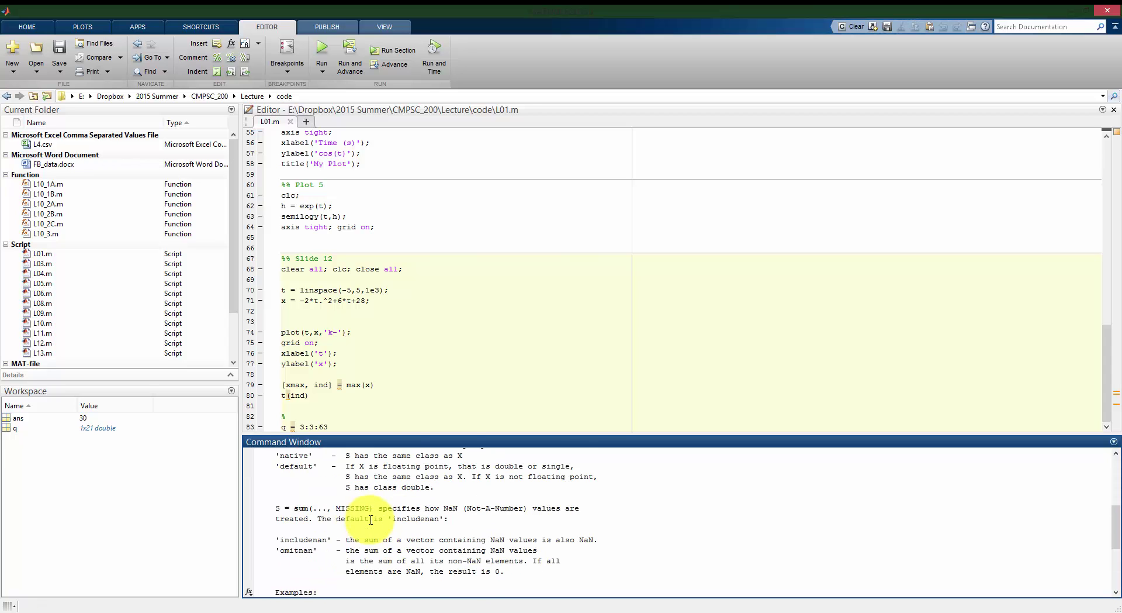
pyautogui.scroll(3, 351, 526)
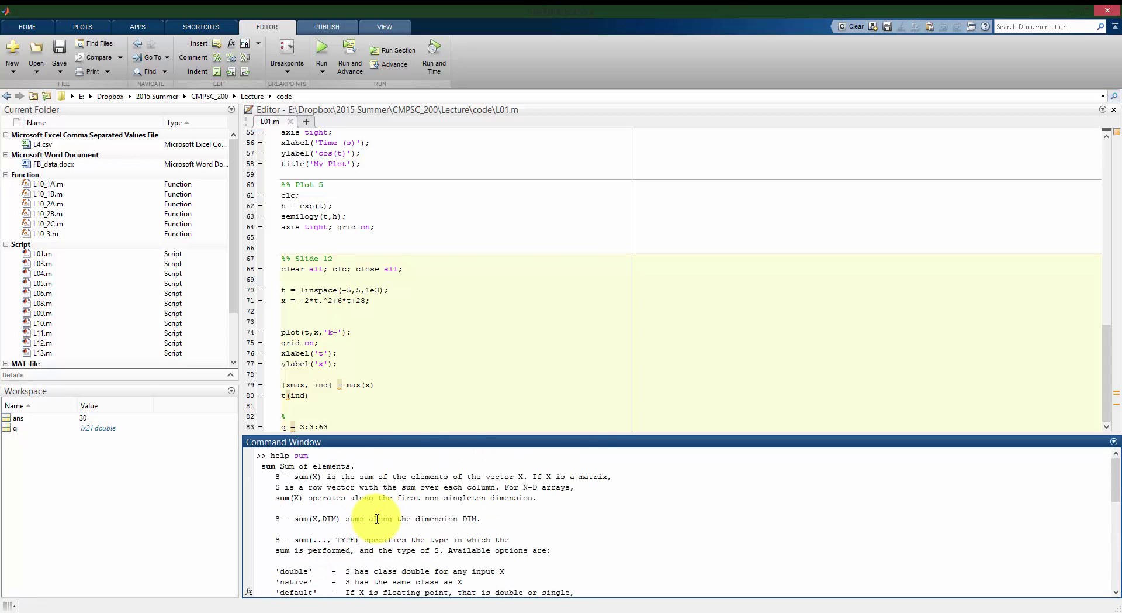
pyautogui.click(557, 512)
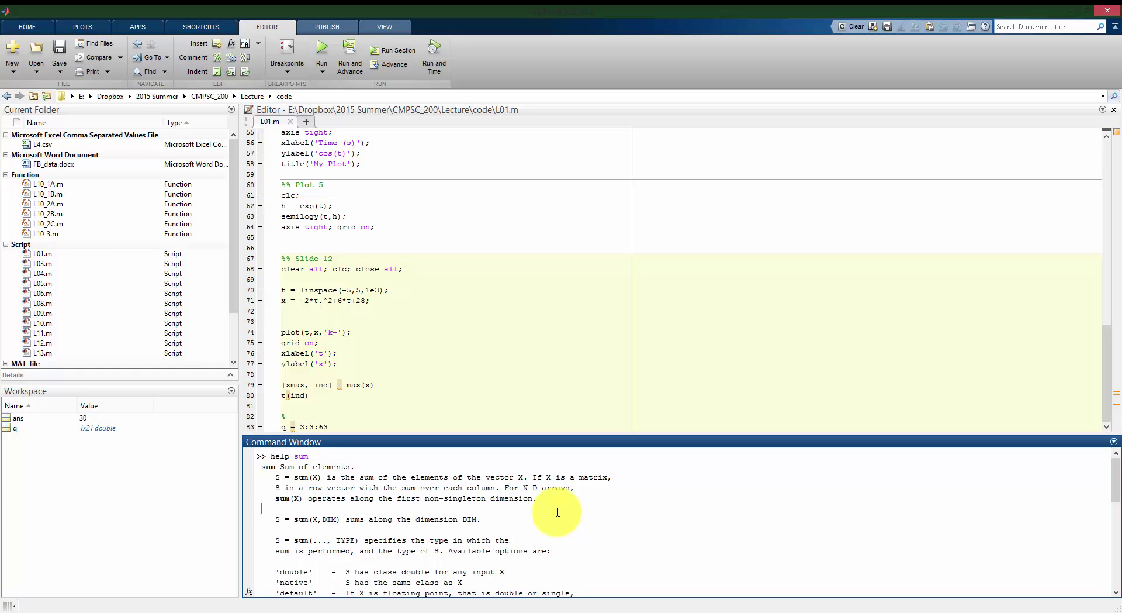
# Add sum(q) below q = 3:3:63 and evaluate both lines, getting 693
pyautogui.click(488, 425)
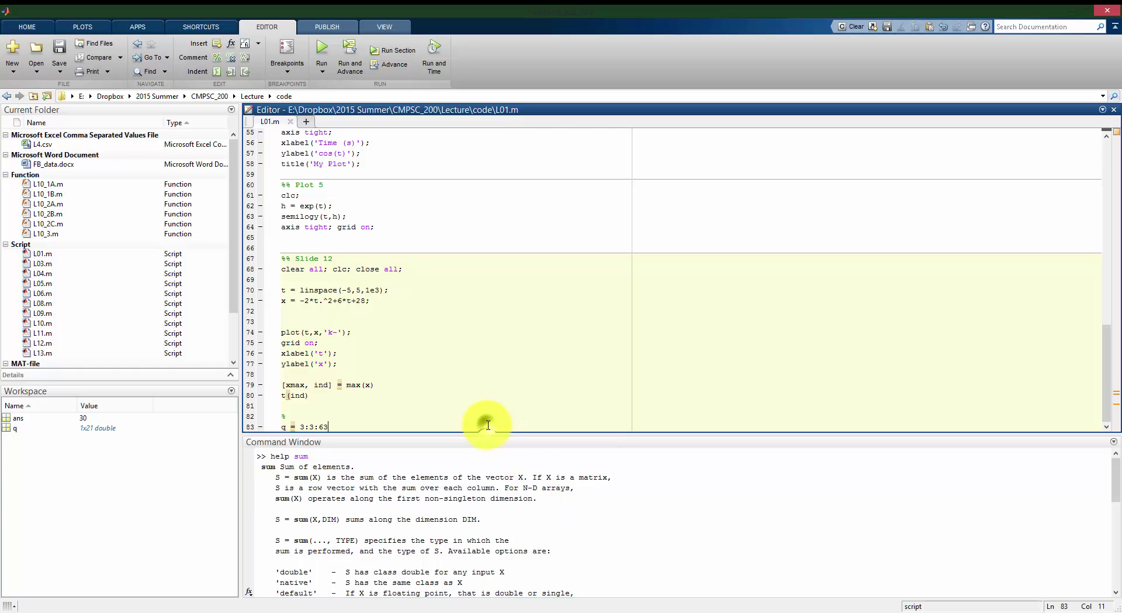
pyautogui.press('Return')
pyautogui.press('Return')
pyautogui.write('sum(q)')
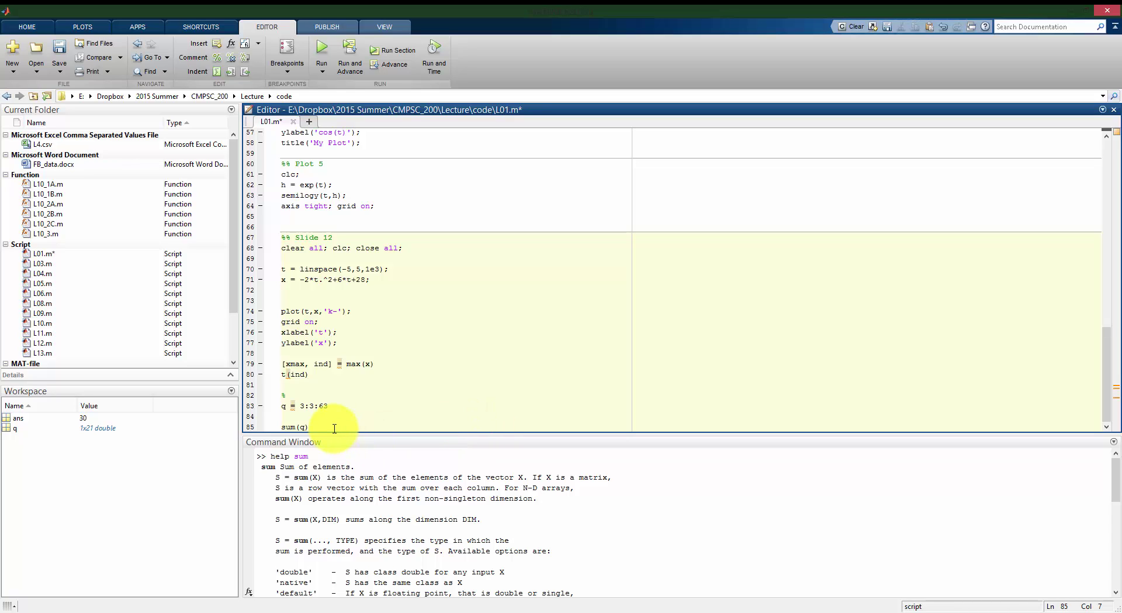
pyautogui.tripleClick(334, 406)
pyautogui.press('F9')
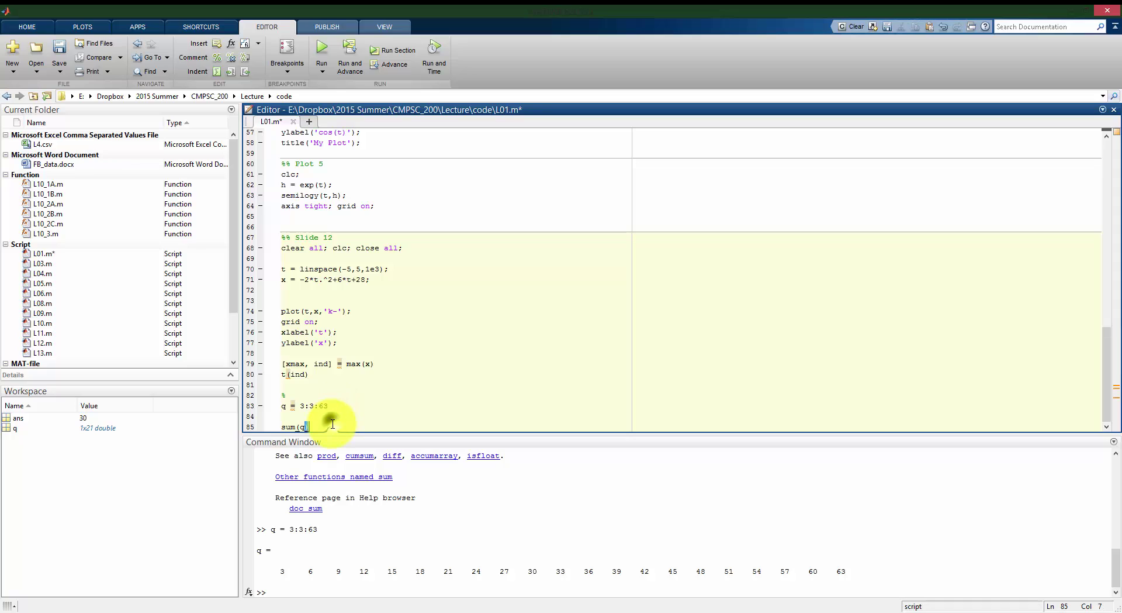
pyautogui.tripleClick(327, 426)
pyautogui.press('F9')
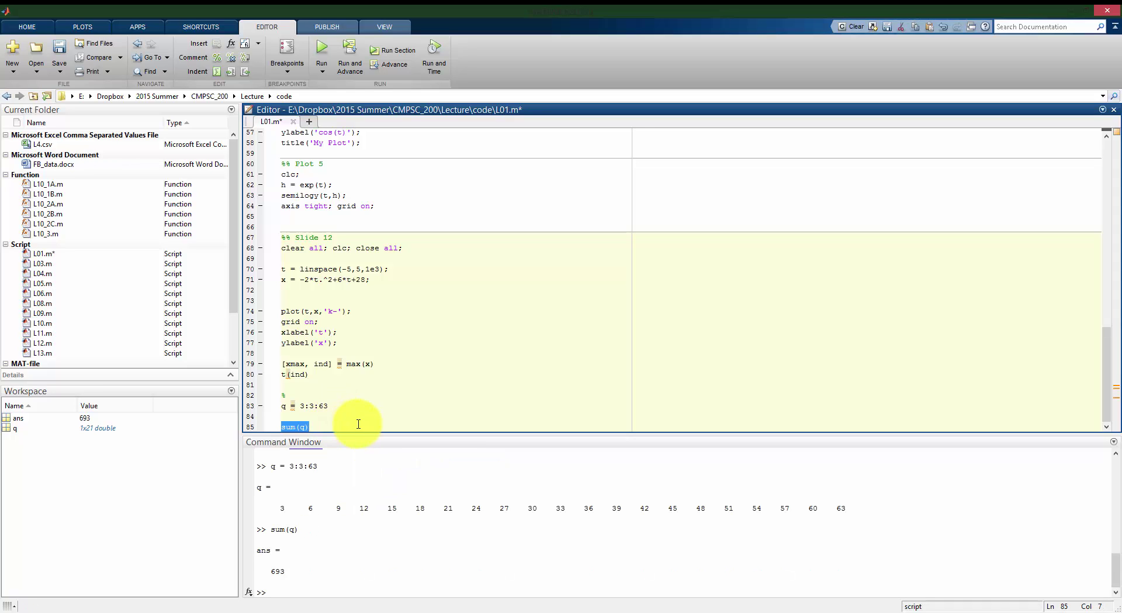